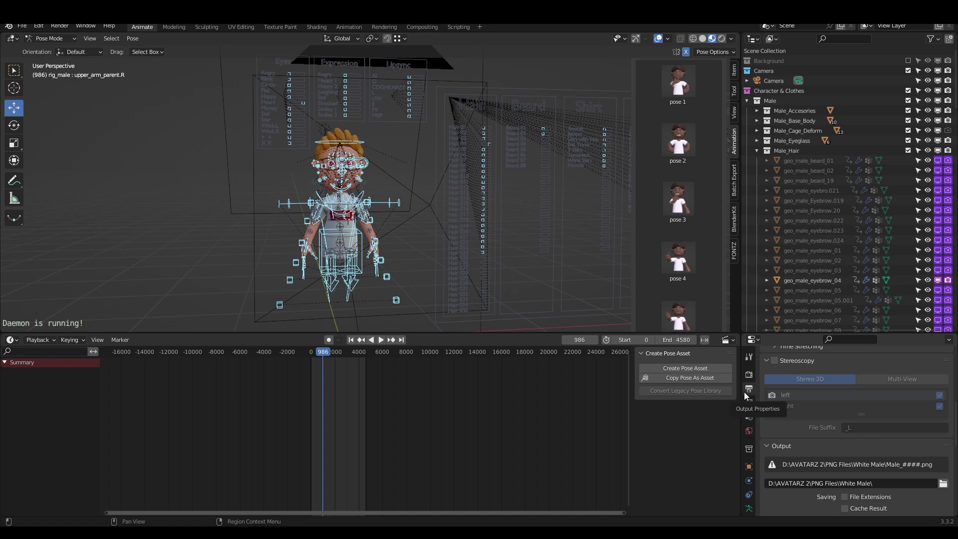
- Set the male rig to Pose Mode with its face and clothing slider boards in view
{"action": "middle_click_drag", "start_coordinate": [510, 188], "coordinate": [371, 149]}
{"action": "left_click", "coordinate": [476, 196]}
{"action": "left_click", "coordinate": [57, 41]}
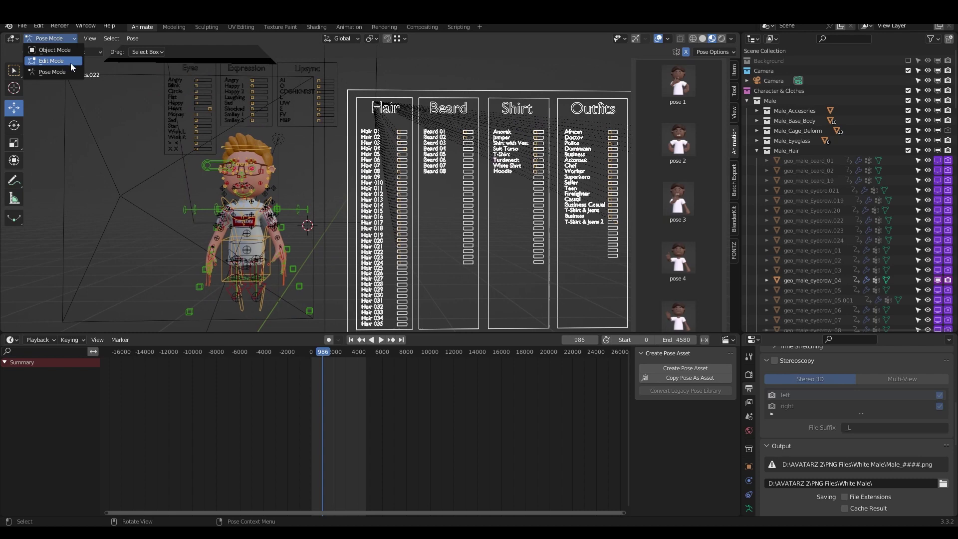
{"action": "left_click", "coordinate": [71, 72]}
{"action": "left_click", "coordinate": [432, 99]}
- Turn off the Hair 04 slider and try Hair 05 on the character before sliding it back off
{"action": "left_click", "coordinate": [397, 139]}
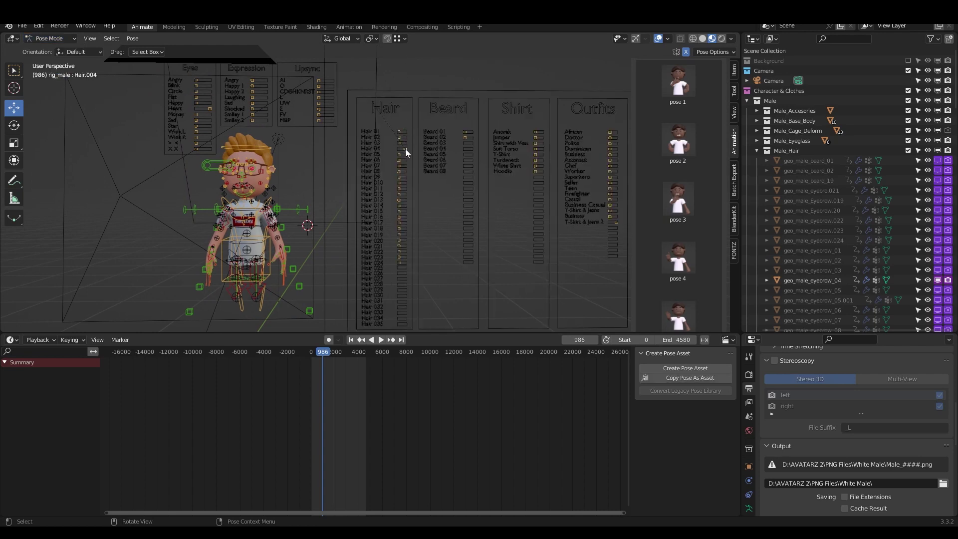
{"action": "left_click_drag", "start_coordinate": [404, 149], "coordinate": [405, 148]}
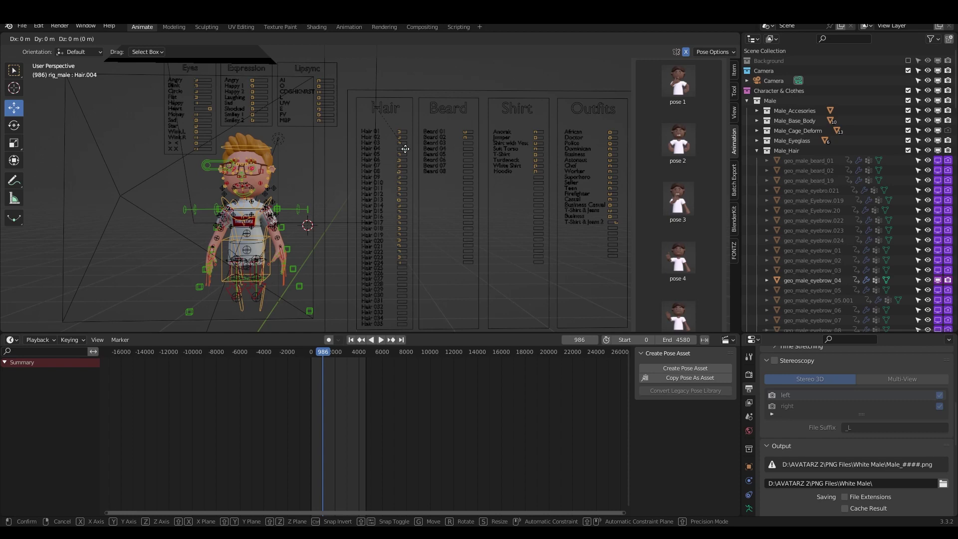
{"action": "left_click_drag", "start_coordinate": [405, 148], "coordinate": [424, 158]}
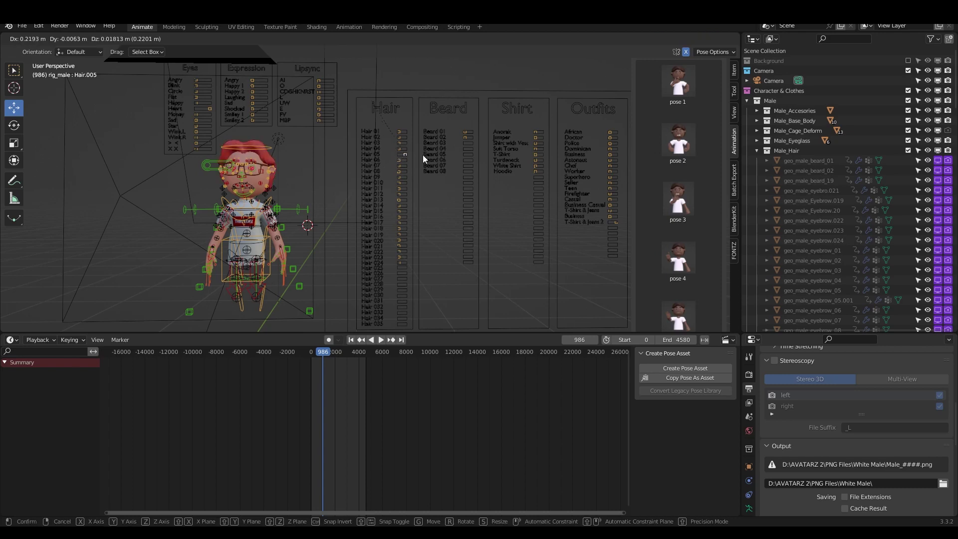
{"action": "left_click", "coordinate": [423, 155]}
{"action": "key", "text": "g"}
{"action": "left_click", "coordinate": [399, 158]}
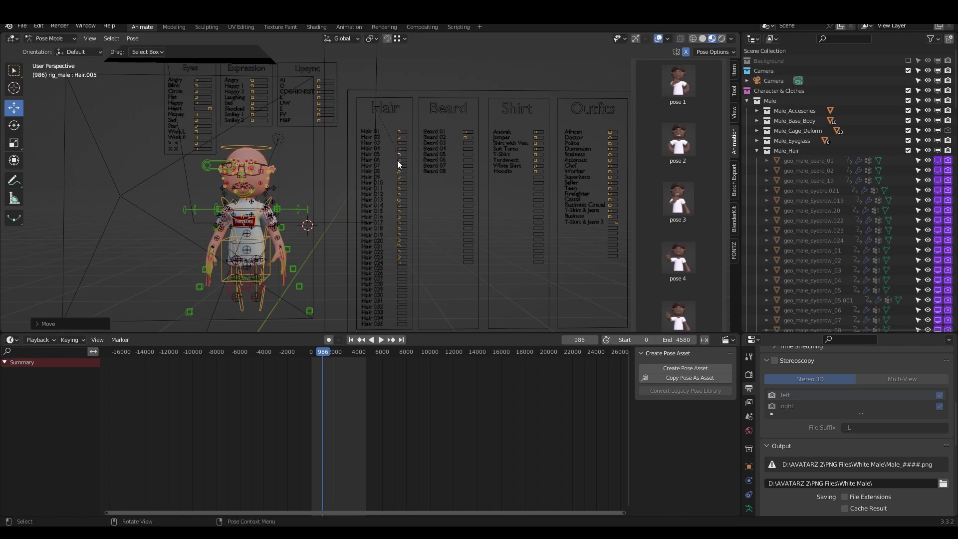
- Try Hair 06 and Hair 07 on the character, returning each slider to its off position
{"action": "left_click_drag", "start_coordinate": [399, 160], "coordinate": [416, 161]}
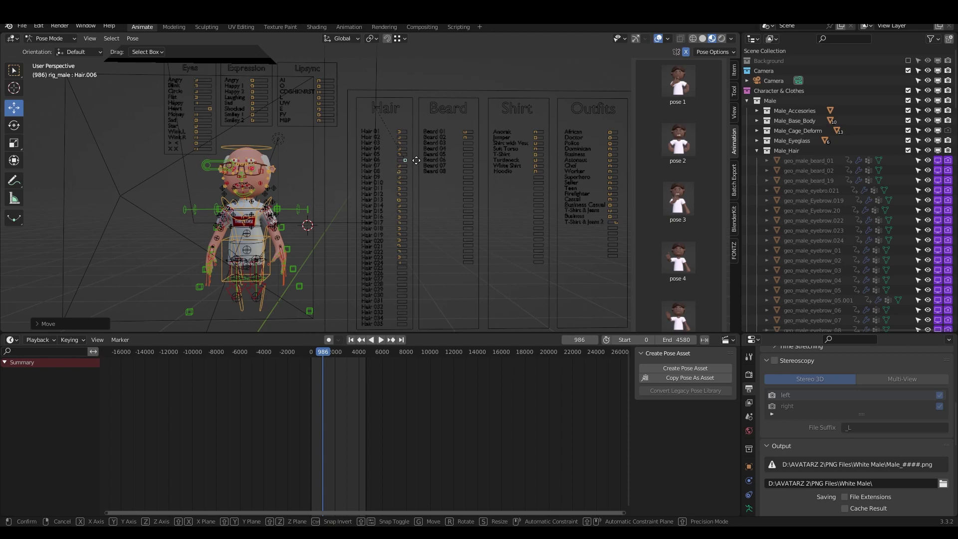
{"action": "left_click", "coordinate": [380, 161]}
{"action": "left_click", "coordinate": [398, 167]}
{"action": "key", "text": "g"}
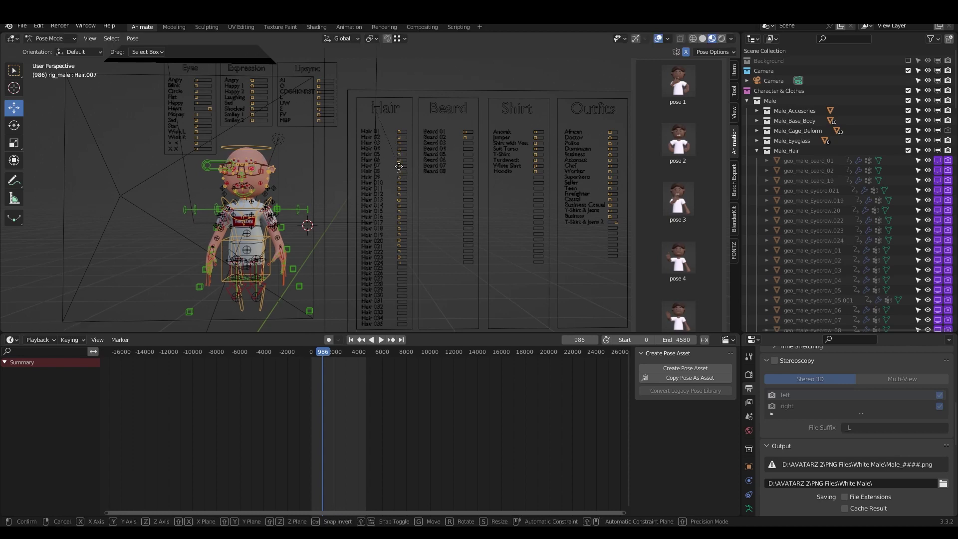
{"action": "left_click", "coordinate": [392, 171]}
- Try Hair 08 on the character and return its slider to the off position
{"action": "left_click", "coordinate": [399, 172]}
{"action": "key", "text": "g"}
{"action": "left_click_drag", "start_coordinate": [416, 171], "coordinate": [415, 174]}
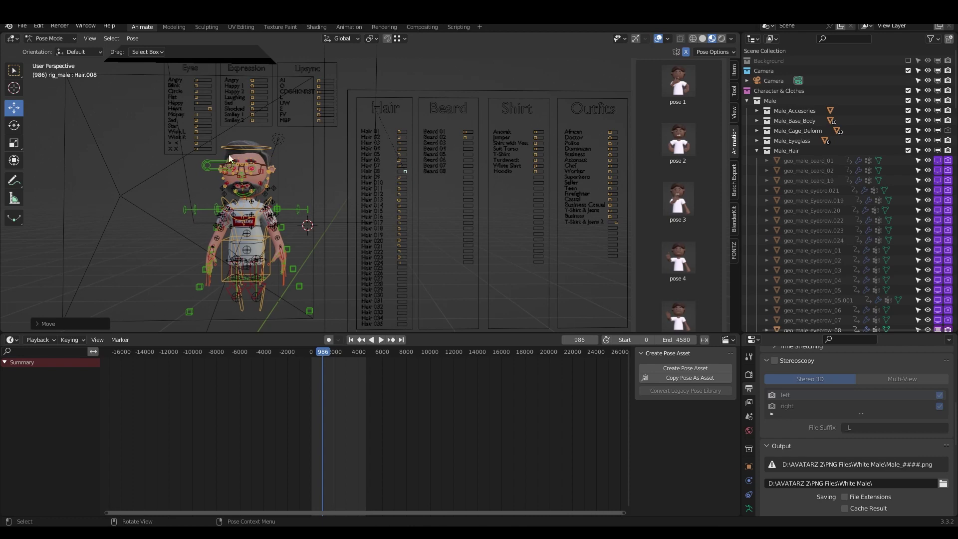
{"action": "key", "text": "g"}
{"action": "left_click", "coordinate": [388, 170]}
- Turn on Hair 01 and Beard 01 for the character with their board sliders
{"action": "left_click", "coordinate": [399, 178]}
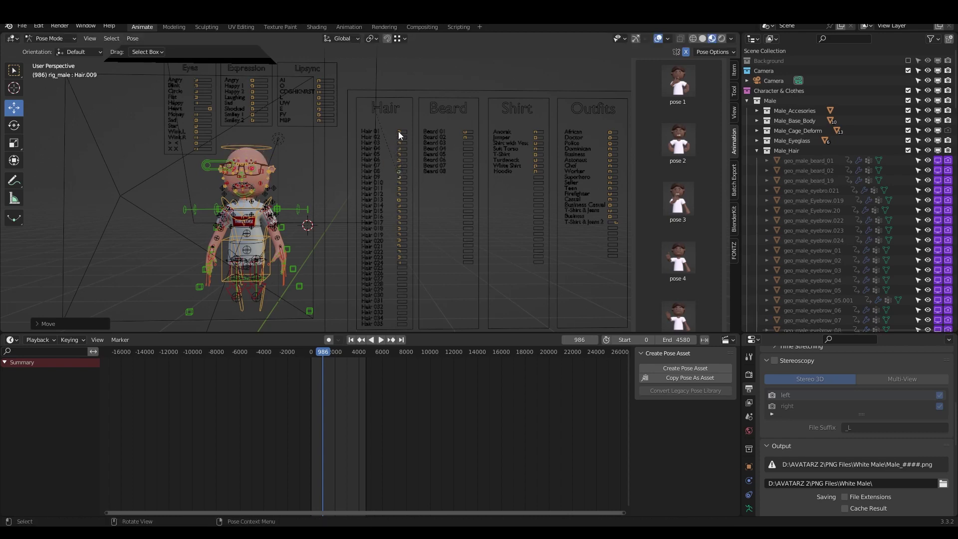
{"action": "left_click_drag", "start_coordinate": [399, 132], "coordinate": [405, 133]}
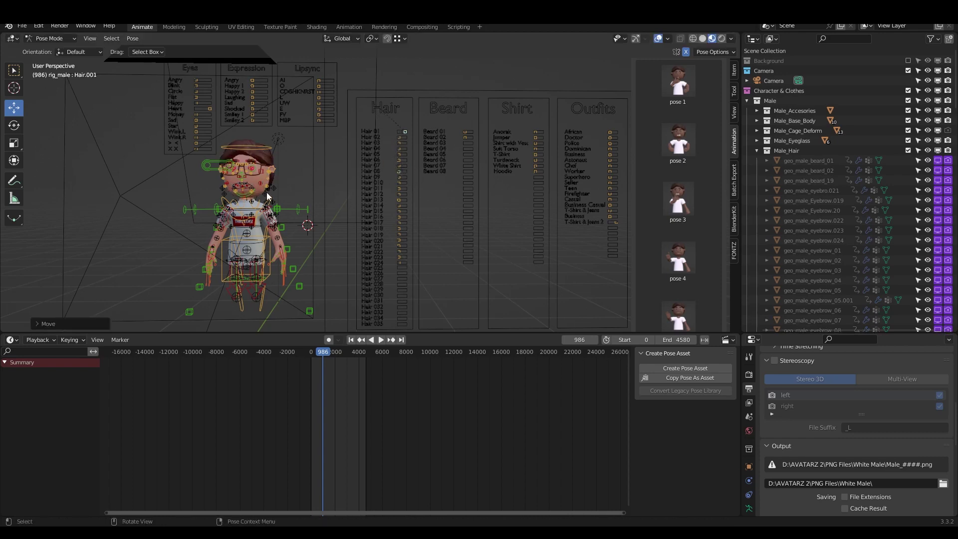
{"action": "left_click", "coordinate": [467, 131]}
{"action": "scroll", "coordinate": [474, 133], "scroll_direction": "up", "scroll_amount": 3}
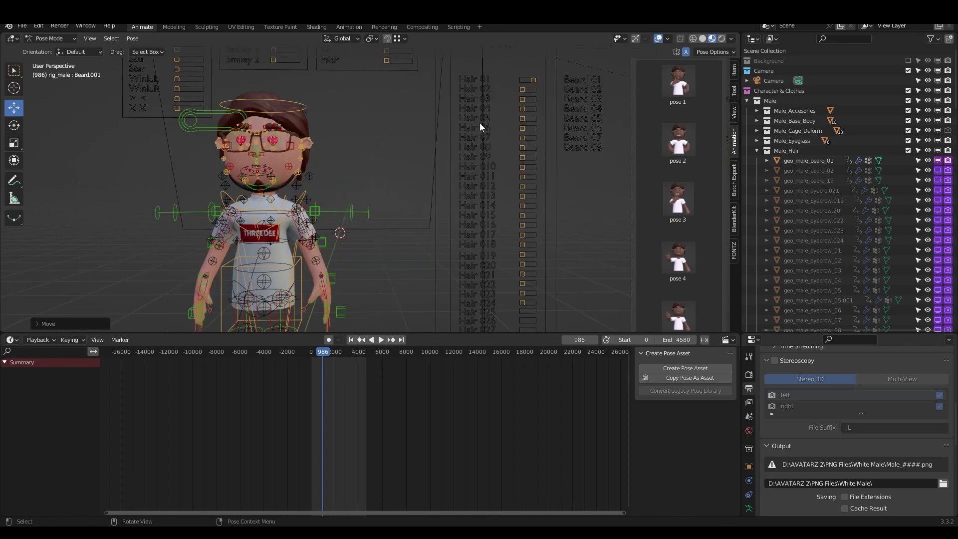
- Preview the character without viewport overlays, restore them, and turn the Beard 01 slider off
{"action": "left_click", "coordinate": [658, 39]}
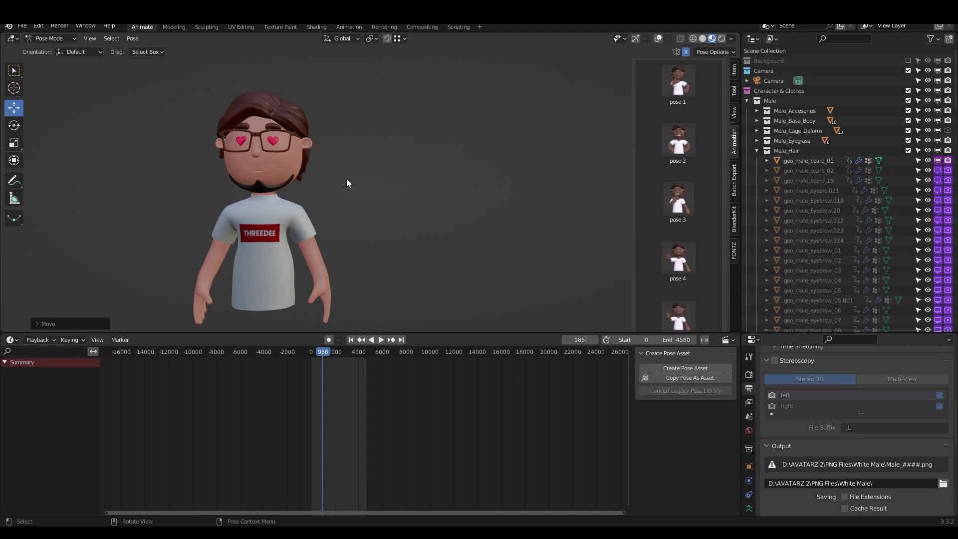
{"action": "left_click", "coordinate": [659, 39]}
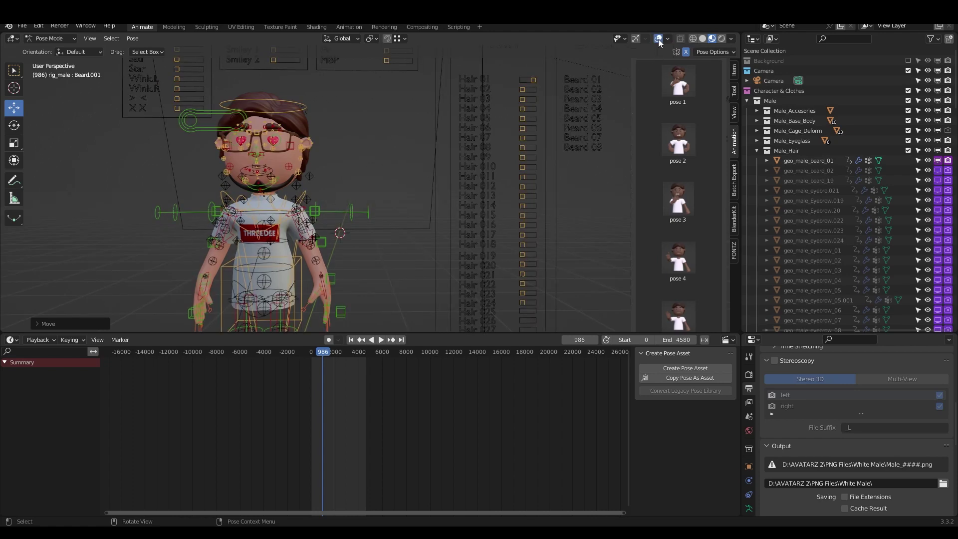
{"action": "middle_click_drag", "start_coordinate": [444, 139], "coordinate": [397, 149]}
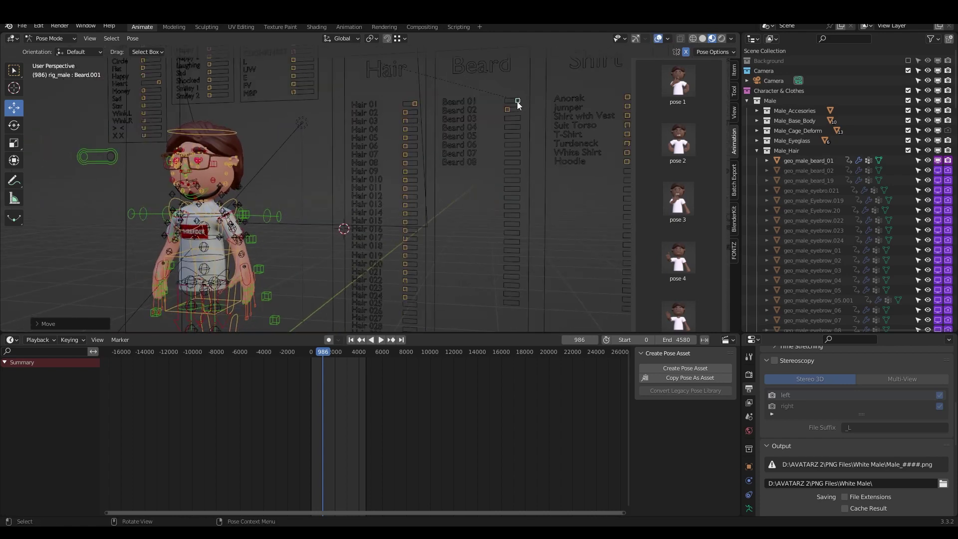
{"action": "mouse_move", "coordinate": [518, 100]}
{"action": "left_mouse_down"}
{"action": "mouse_move", "coordinate": [506, 107]}
{"action": "mouse_move", "coordinate": [519, 109]}
{"action": "left_mouse_up"}
- Preview the character in Rendered shading and return the viewport to Material Preview
{"action": "middle_click_drag", "start_coordinate": [358, 169], "coordinate": [326, 170]}
{"action": "key", "text": "ctrl+z"}
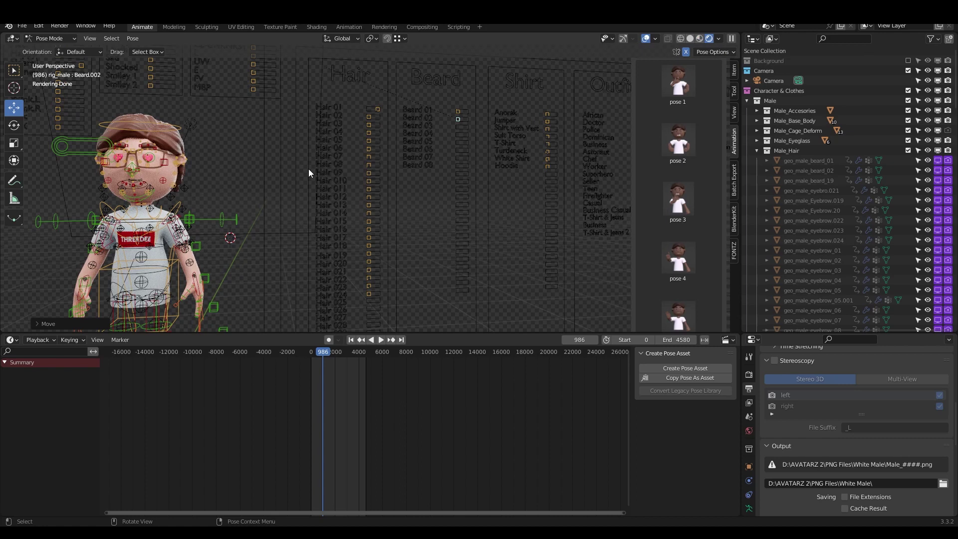
{"action": "middle_click_drag", "start_coordinate": [315, 166], "coordinate": [401, 159], "text": "shift"}
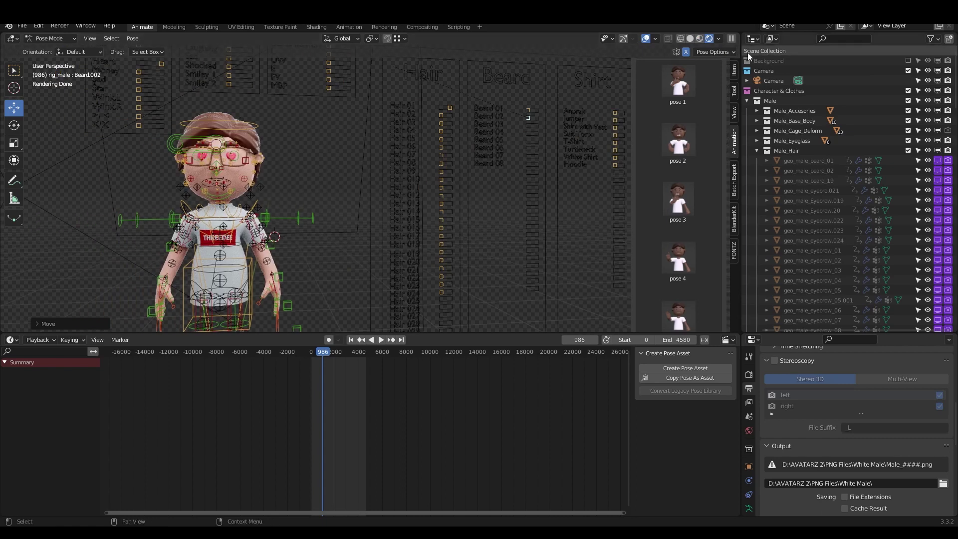
{"action": "left_click", "coordinate": [700, 40]}
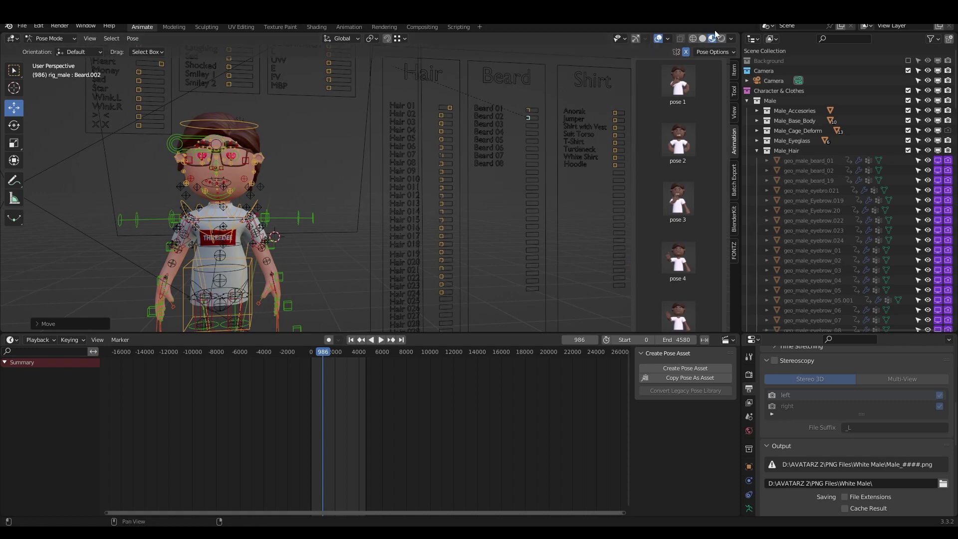
- Turn off the Heart eyes by moving its slider on the Eyes board back to the start
{"action": "scroll", "coordinate": [394, 168], "scroll_direction": "down", "scroll_amount": 1}
{"action": "middle_click_drag", "start_coordinate": [393, 169], "coordinate": [399, 196], "text": "shift"}
{"action": "middle_click_drag", "start_coordinate": [211, 118], "coordinate": [232, 120]}
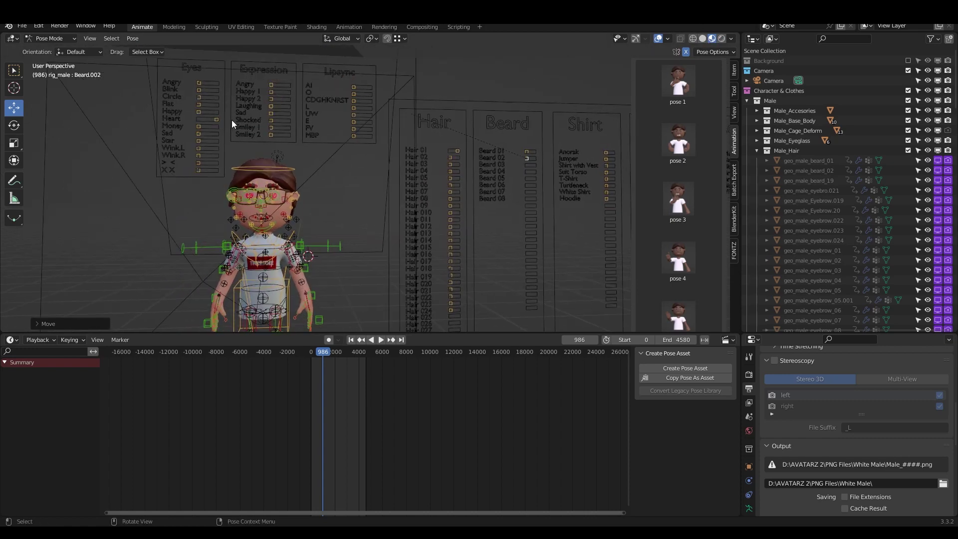
{"action": "left_click", "coordinate": [217, 119]}
{"action": "key", "text": "g"}
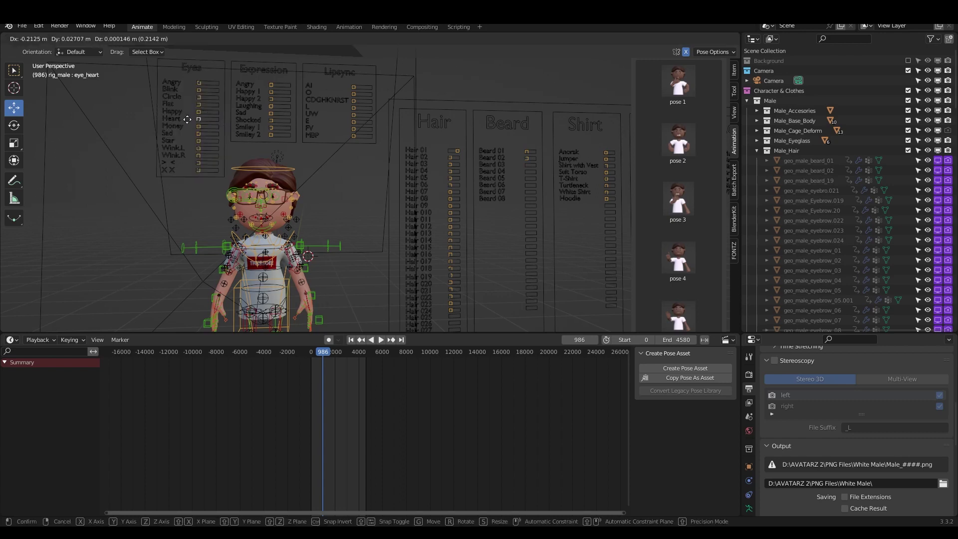
{"action": "left_click", "coordinate": [193, 121]}
- Try the Money eyes on the character and return the slider to off
{"action": "left_click", "coordinate": [197, 128]}
{"action": "left_click_drag", "start_coordinate": [197, 128], "coordinate": [217, 127]}
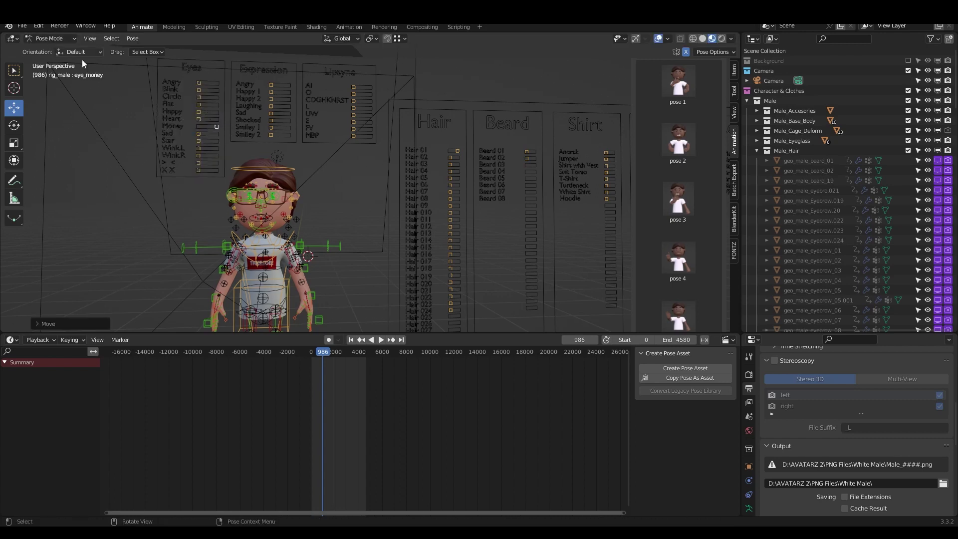
{"action": "key", "text": "g"}
{"action": "left_click", "coordinate": [197, 129]}
- Turn on the Angry eyes and try the Angry slider on the Expression board, checking the face up close
{"action": "left_click", "coordinate": [199, 134]}
{"action": "key", "text": "g"}
{"action": "left_click_drag", "start_coordinate": [259, 132], "coordinate": [317, 87]}
{"action": "middle_click_drag", "start_coordinate": [316, 150], "coordinate": [321, 152]}
{"action": "scroll", "coordinate": [324, 157], "scroll_direction": "up", "scroll_amount": 4}
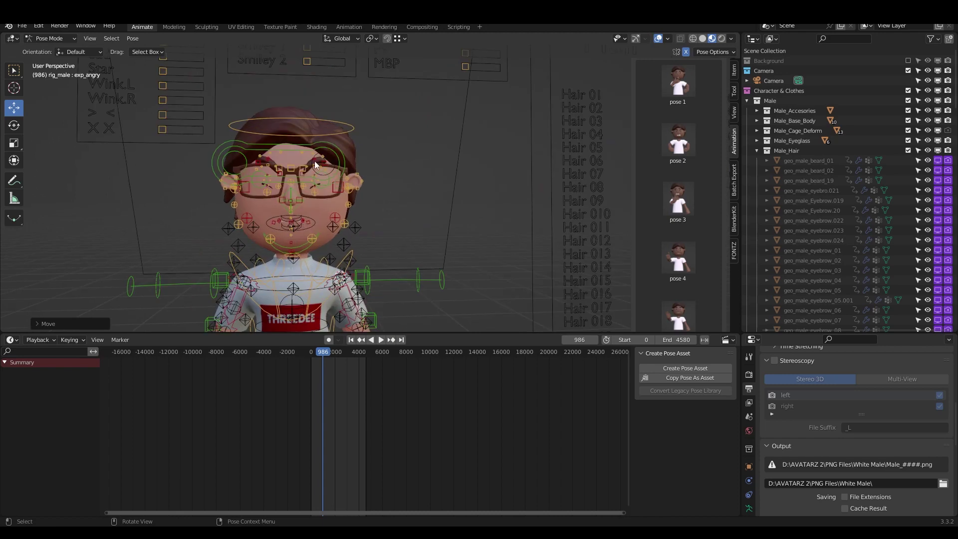
{"action": "scroll", "coordinate": [310, 167], "scroll_direction": "down", "scroll_amount": 5}
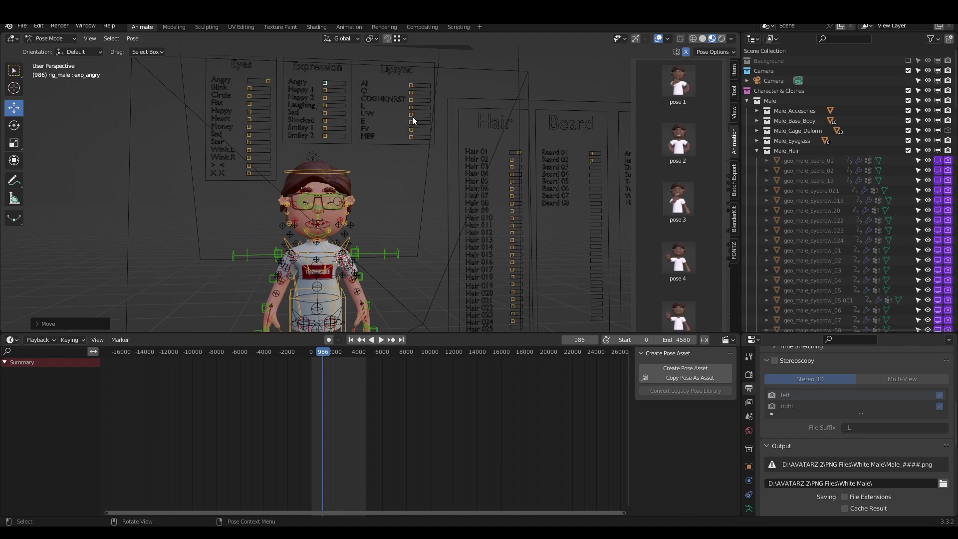
- Try the UW and O mouth shapes on the Lipsync board, returning each slider to off
{"action": "left_click_drag", "start_coordinate": [412, 116], "coordinate": [428, 117]}
{"action": "key", "text": "g"}
{"action": "left_click", "coordinate": [361, 122]}
{"action": "left_click", "coordinate": [411, 92]}
{"action": "key", "text": "g"}
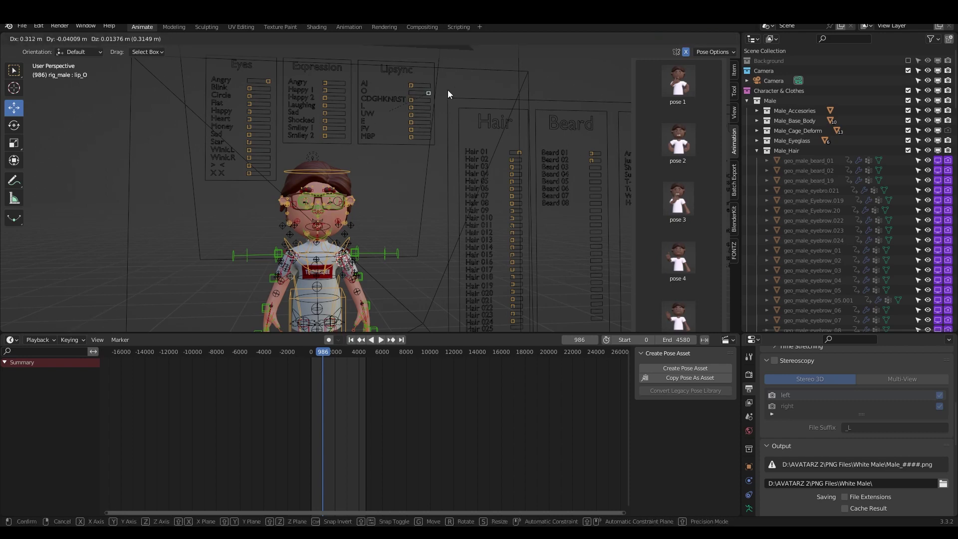
{"action": "left_click", "coordinate": [394, 91]}
- Try the AI mouth shape on the Lipsync board and slide it back off
{"action": "left_click", "coordinate": [412, 85]}
{"action": "key", "text": "g"}
{"action": "left_click", "coordinate": [339, 92]}
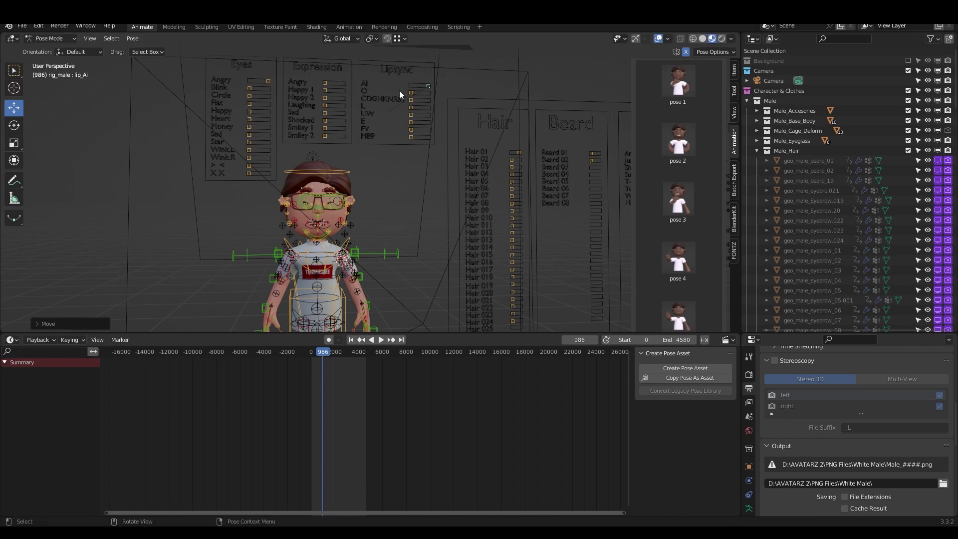
{"action": "key", "text": "g"}
{"action": "left_click", "coordinate": [342, 94]}
- Try the CDGHKNRST mouth shape and test O again on the Lipsync board, leaving both sliders off
{"action": "left_click_drag", "start_coordinate": [411, 101], "coordinate": [444, 96]}
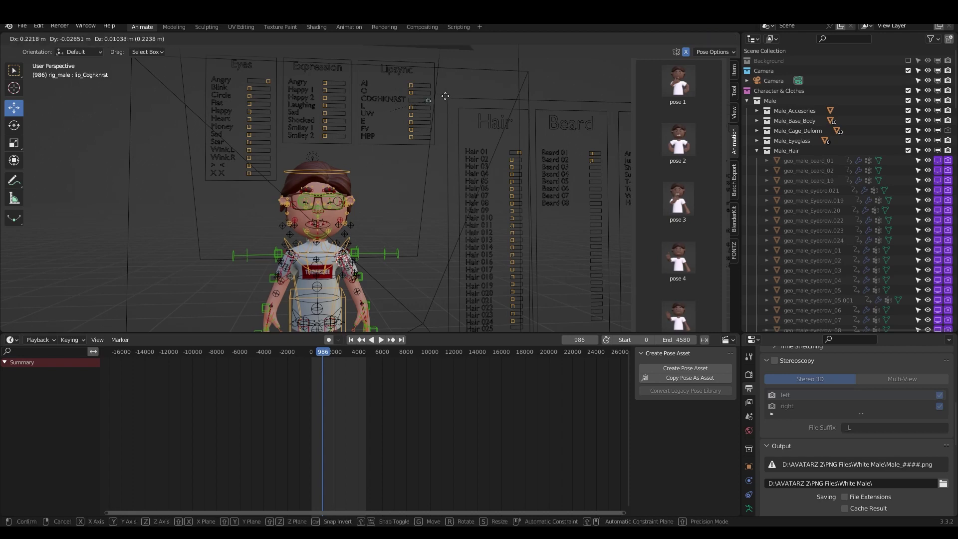
{"action": "left_click", "coordinate": [445, 96]}
{"action": "key", "text": "g"}
{"action": "left_click", "coordinate": [387, 98]}
{"action": "key", "text": "g"}
{"action": "left_click_drag", "start_coordinate": [380, 97], "coordinate": [372, 97]}
{"action": "left_click_drag", "start_coordinate": [411, 92], "coordinate": [400, 93]}
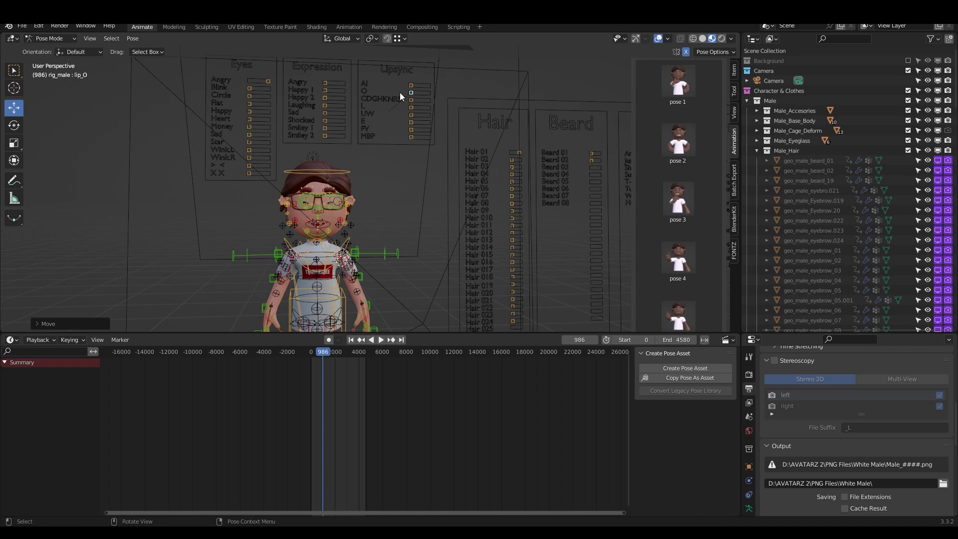
- Widen the outliner, collapse the Male_Hair collection, and enable the Background collection in the scene
{"action": "middle_click_drag", "start_coordinate": [409, 105], "coordinate": [492, 167]}
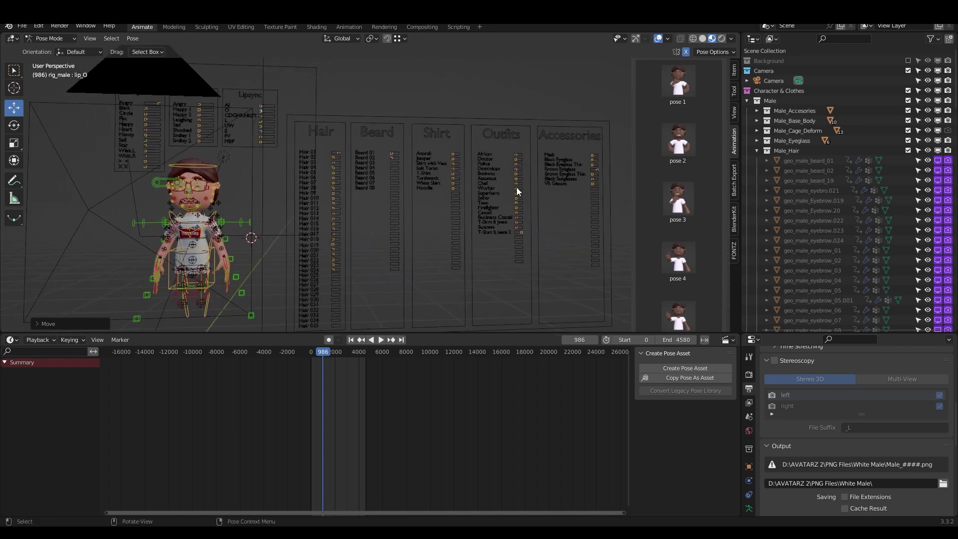
{"action": "left_click_drag", "start_coordinate": [741, 208], "coordinate": [725, 209]}
{"action": "left_click", "coordinate": [757, 151]}
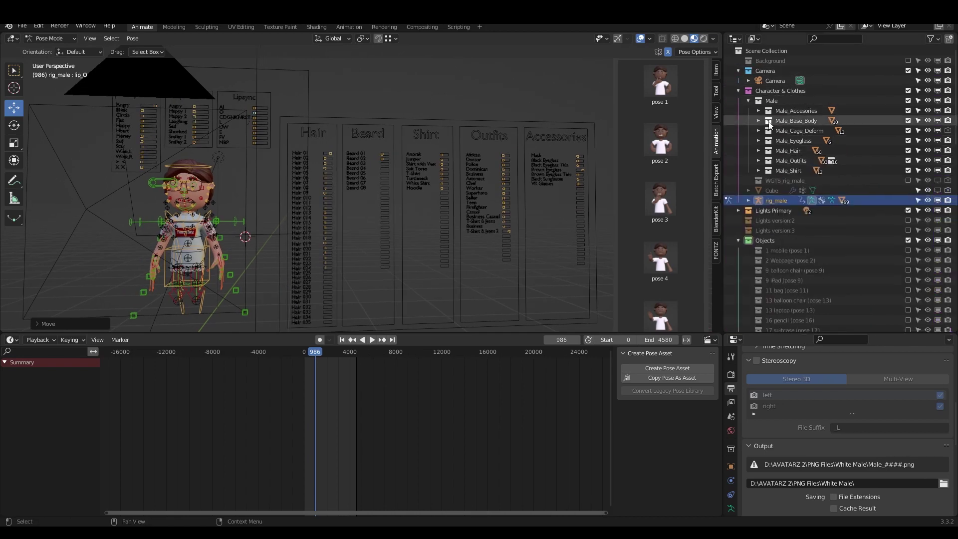
{"action": "left_click", "coordinate": [908, 61]}
{"action": "key", "text": "KP_Decimal"}
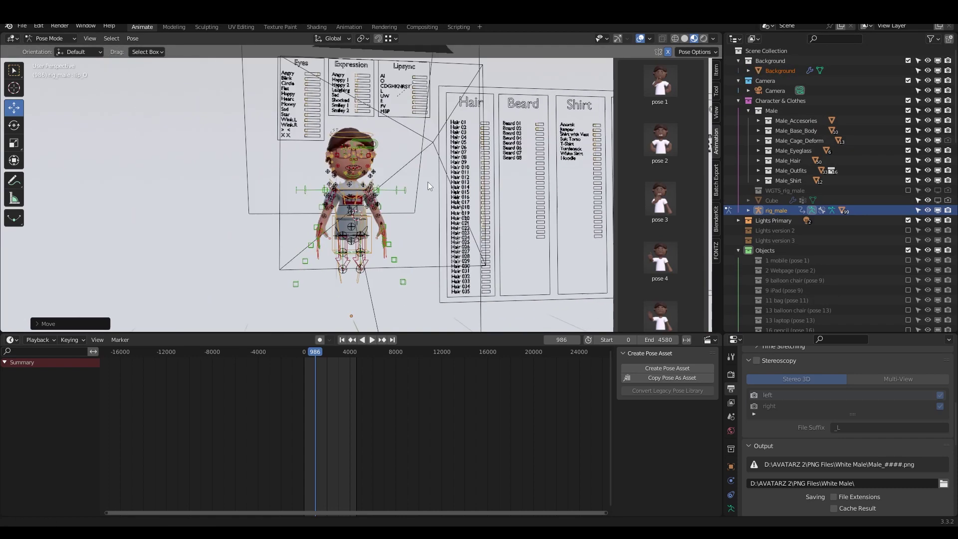
{"action": "middle_click_drag", "start_coordinate": [428, 182], "coordinate": [328, 197], "text": "shift"}
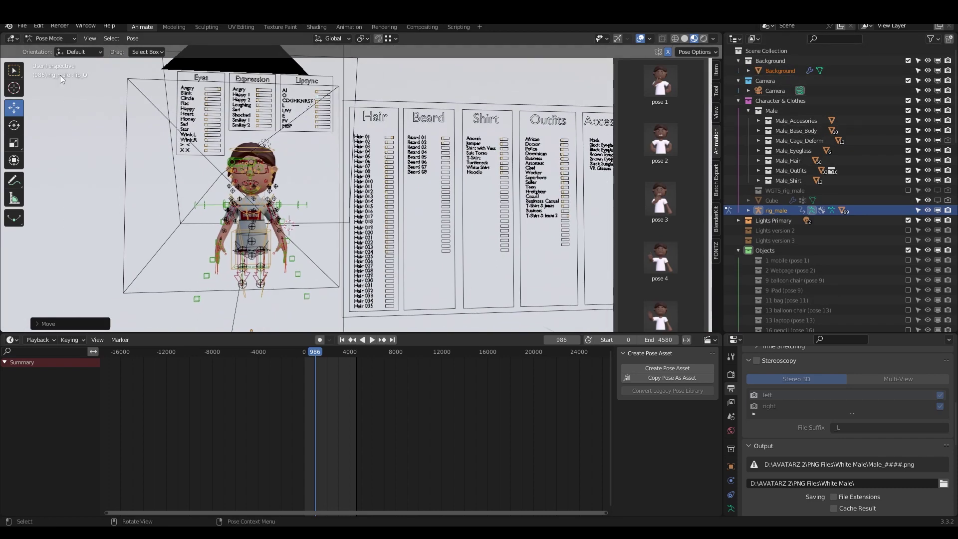
- Switch to Object Mode, select the Background object, and open its material properties
{"action": "left_click", "coordinate": [53, 38]}
{"action": "left_click", "coordinate": [58, 49]}
{"action": "left_click", "coordinate": [462, 243]}
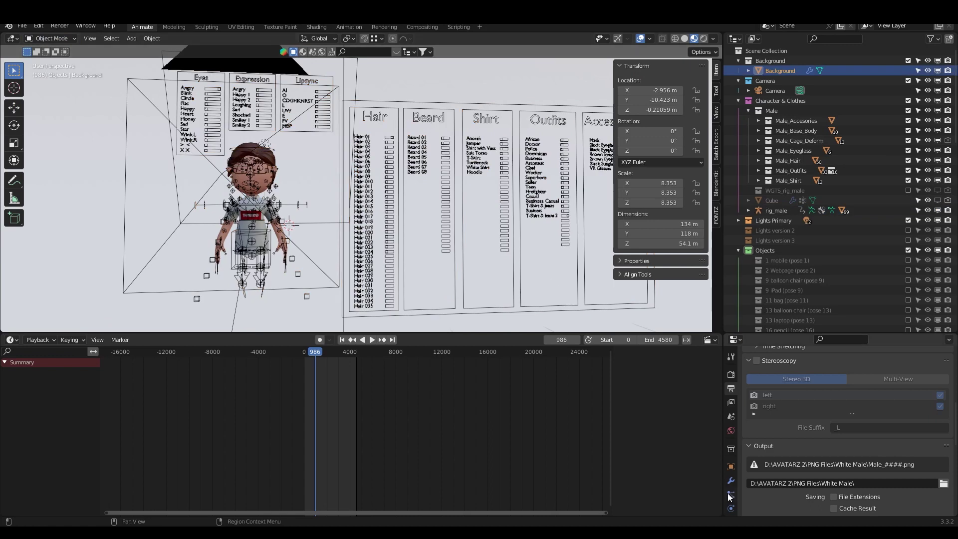
{"action": "scroll", "coordinate": [728, 495], "scroll_direction": "down", "scroll_amount": 4}
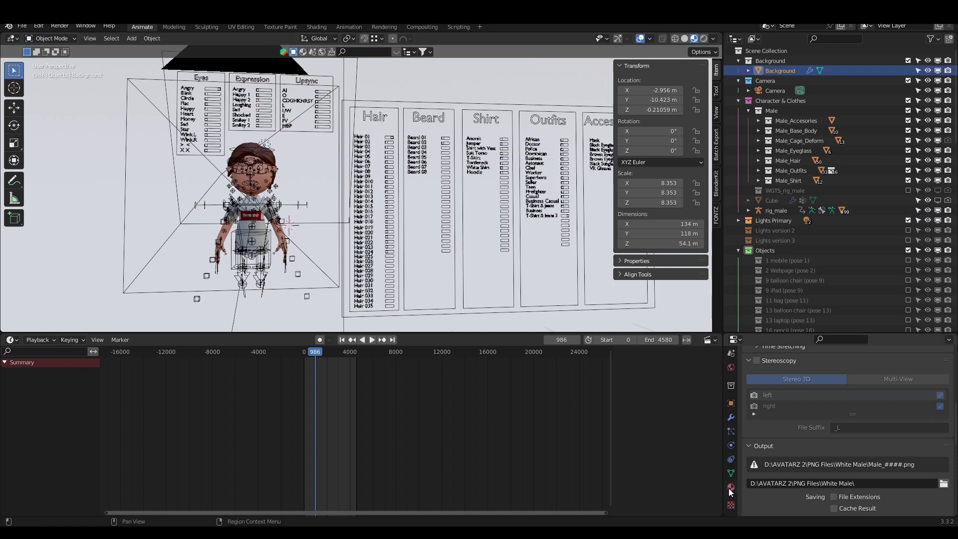
{"action": "left_click", "coordinate": [730, 489]}
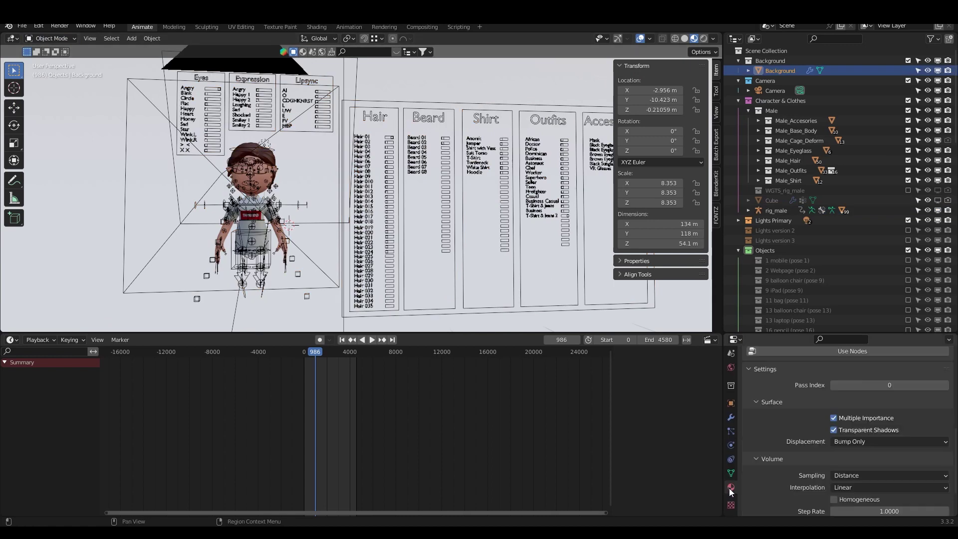
- Select the avatar's body mesh and darken the base color of the second Principled BSDF in its skin material
{"action": "left_click", "coordinate": [260, 184]}
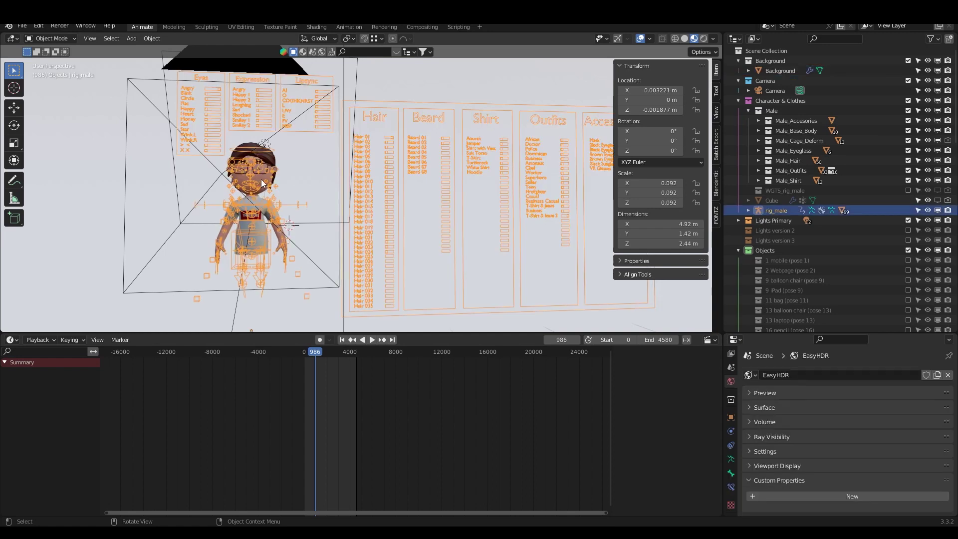
{"action": "left_click", "coordinate": [261, 183]}
{"action": "scroll", "coordinate": [793, 429], "scroll_direction": "down", "scroll_amount": 5}
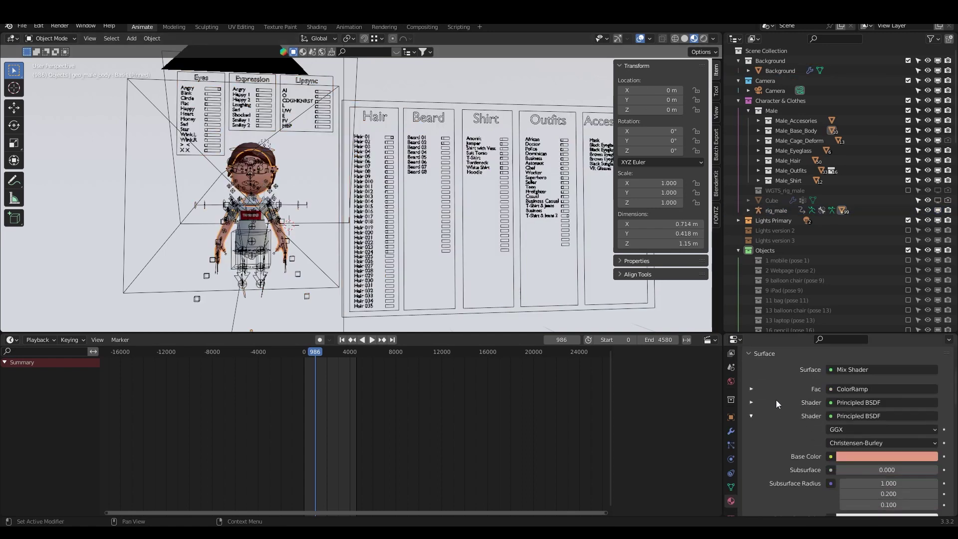
{"action": "left_click", "coordinate": [873, 456]}
{"action": "scroll", "coordinate": [893, 366], "scroll_direction": "down", "scroll_amount": 9}
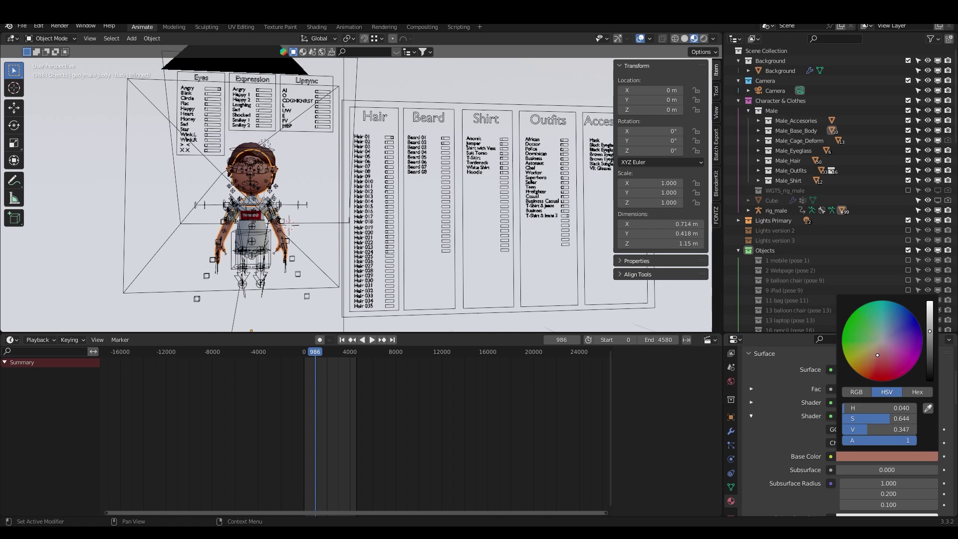
{"action": "scroll", "coordinate": [878, 378], "scroll_direction": "up", "scroll_amount": 3}
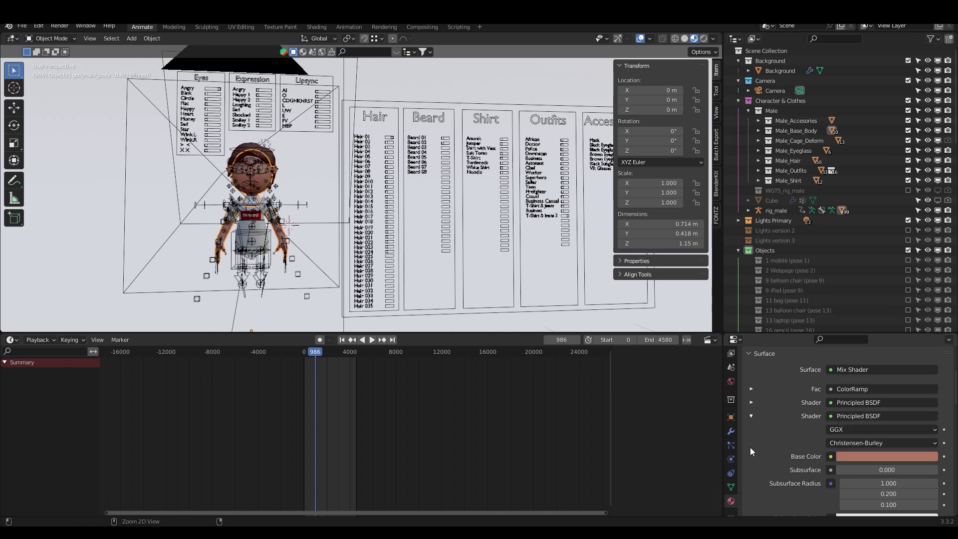
- Try brightening the dark base color of the skin material's first Principled BSDF, and undo the change
{"action": "left_click", "coordinate": [750, 403]}
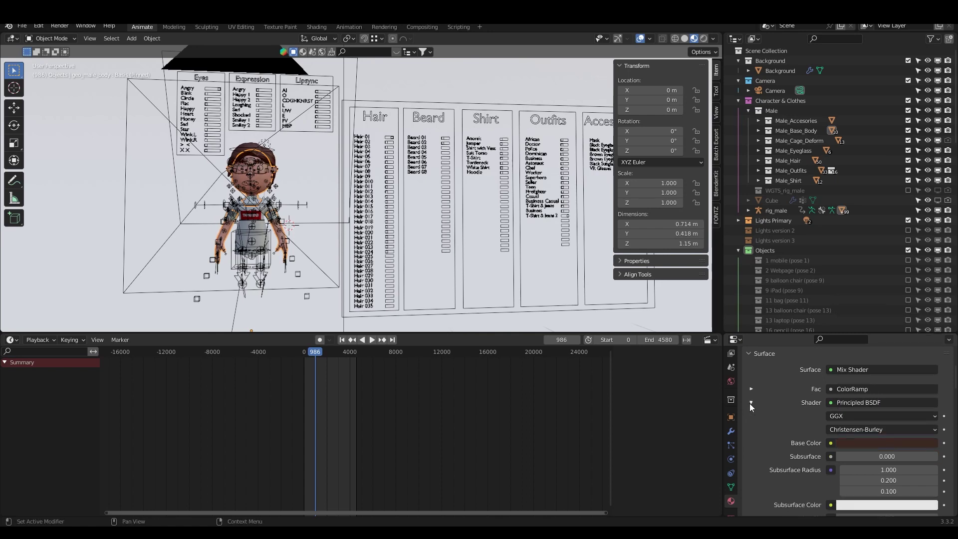
{"action": "left_click", "coordinate": [859, 442]}
{"action": "scroll", "coordinate": [921, 326], "scroll_direction": "up", "scroll_amount": 5}
{"action": "scroll", "coordinate": [921, 326], "scroll_direction": "down", "scroll_amount": 5}
{"action": "left_click_drag", "start_coordinate": [929, 353], "coordinate": [929, 342]}
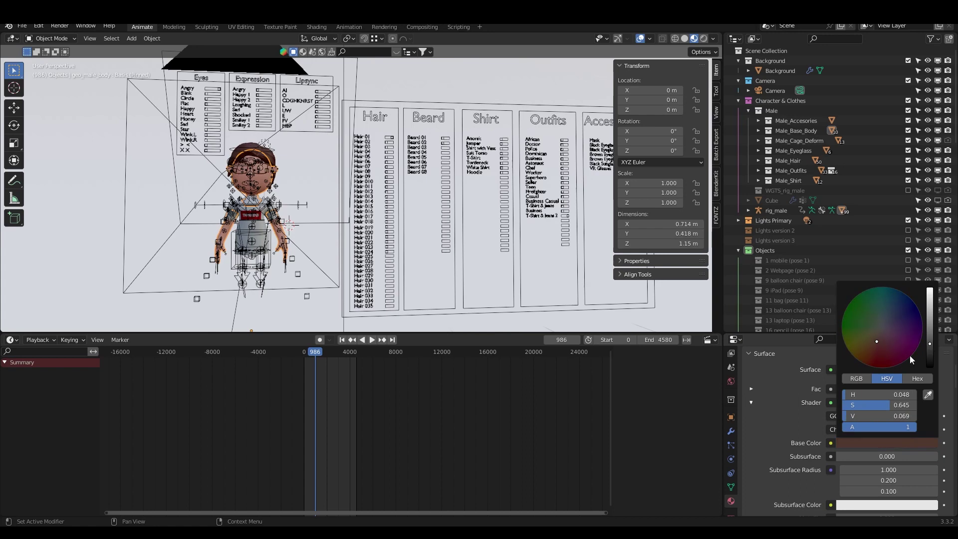
{"action": "key", "text": "ctrl+z"}
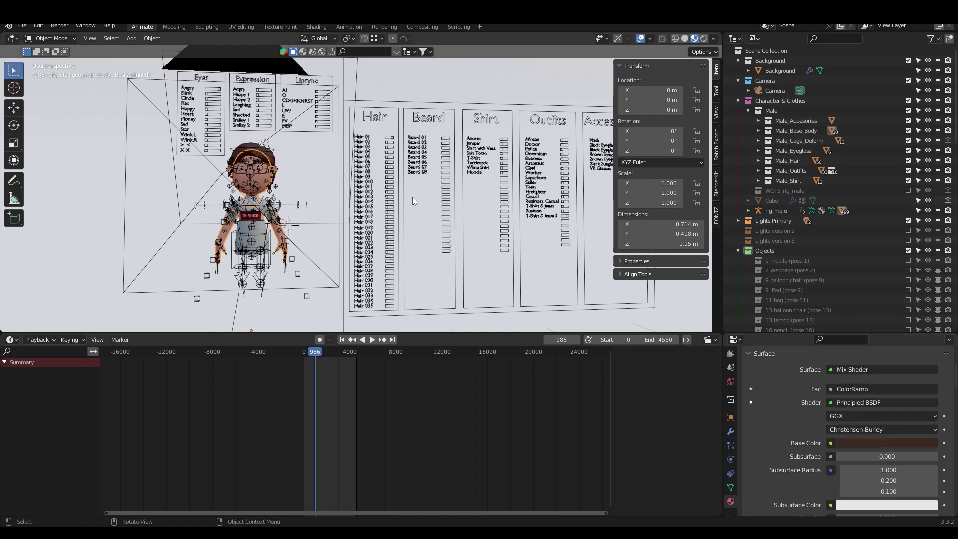
- Collapse the inputs of both Principled BSDF shaders in the skin material
{"action": "middle_click_drag", "start_coordinate": [413, 200], "coordinate": [403, 203]}
{"action": "left_click", "coordinate": [750, 403]}
{"action": "left_click", "coordinate": [751, 416]}
{"action": "scroll", "coordinate": [376, 240], "scroll_direction": "up", "scroll_amount": 2}
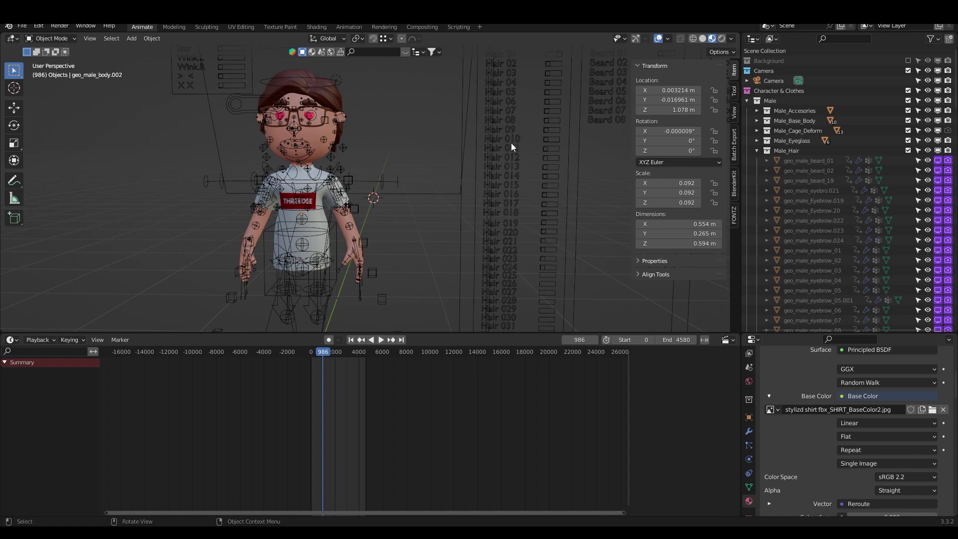
- Inspect the shirt's chest logo, select the T-shirt, and show the base color image of its SHIRT material
{"action": "middle_click_drag", "start_coordinate": [511, 143], "coordinate": [376, 147]}
{"action": "middle_click_drag", "start_coordinate": [257, 166], "coordinate": [299, 174], "text": "shift"}
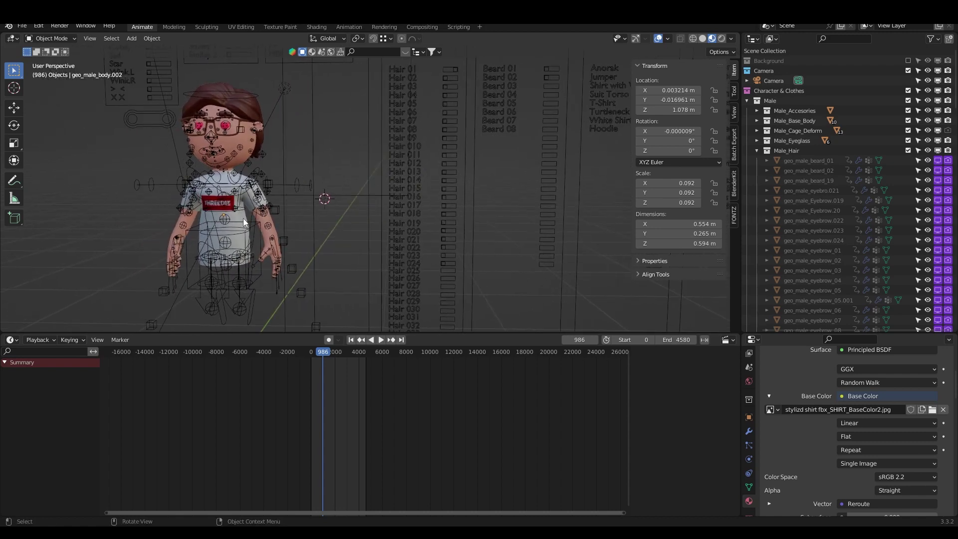
{"action": "scroll", "coordinate": [244, 222], "scroll_direction": "up", "scroll_amount": 5}
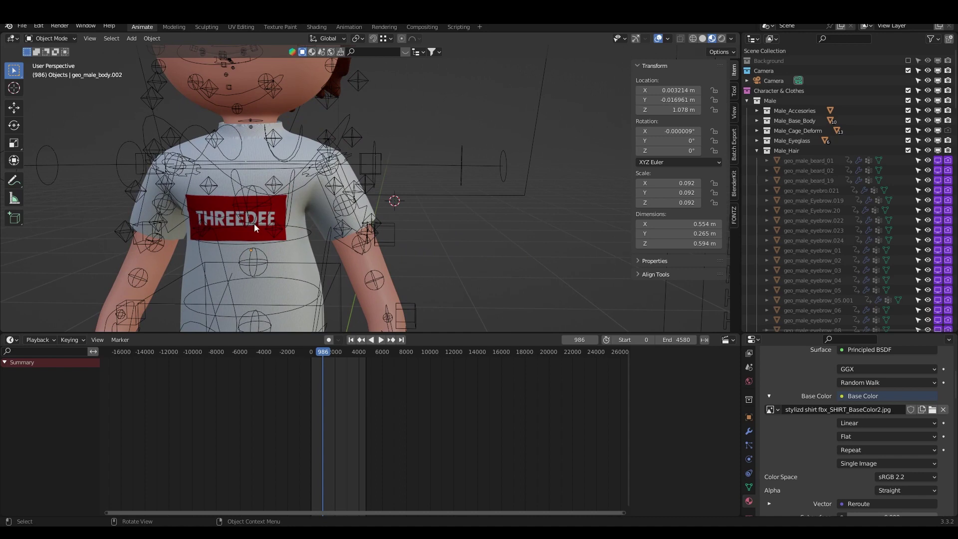
{"action": "scroll", "coordinate": [254, 224], "scroll_direction": "down", "scroll_amount": 5}
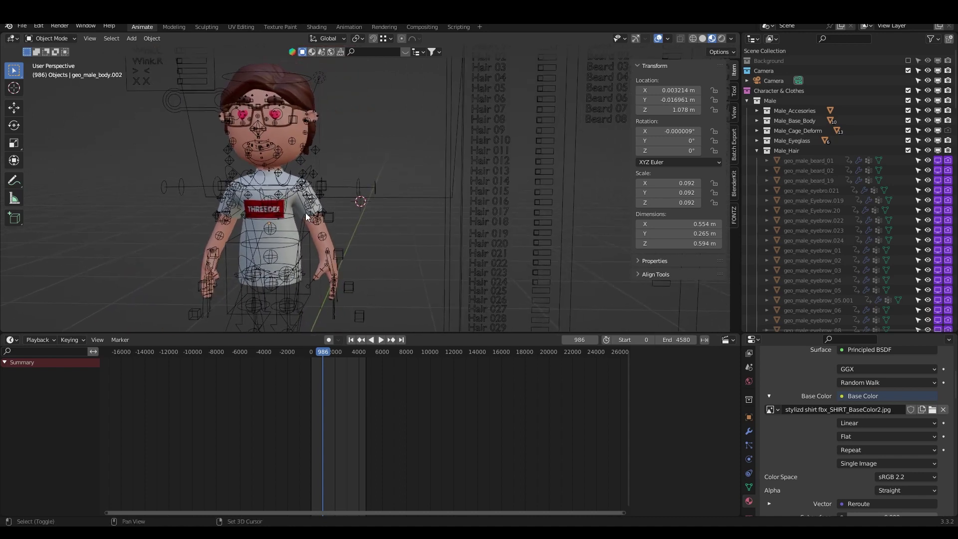
{"action": "middle_click_drag", "start_coordinate": [276, 220], "coordinate": [273, 229], "text": "shift"}
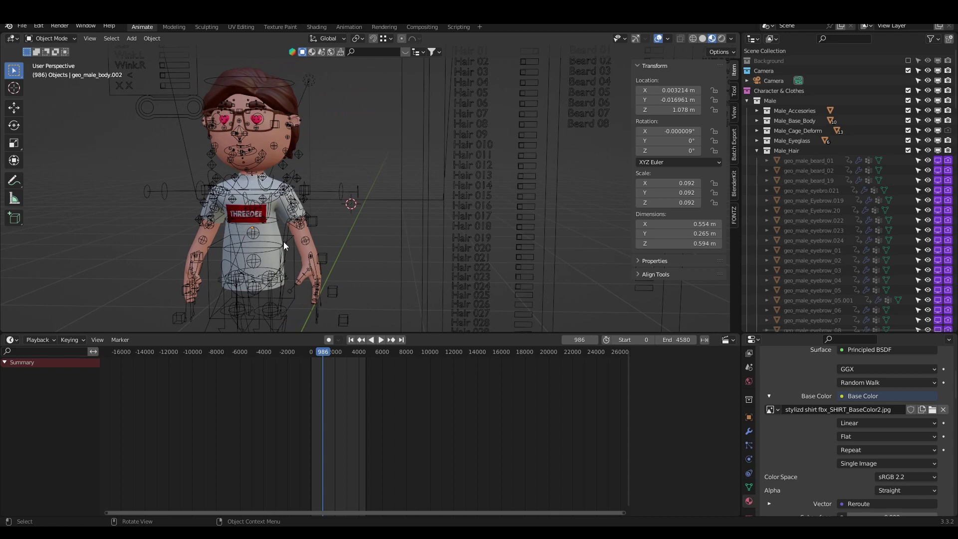
{"action": "left_click", "coordinate": [273, 232]}
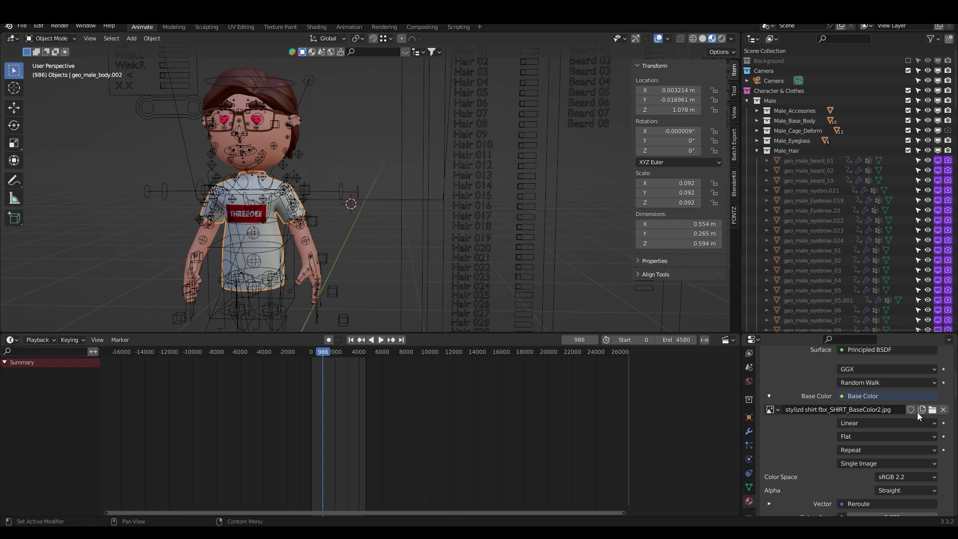
{"action": "scroll", "coordinate": [804, 404], "scroll_direction": "up", "scroll_amount": 6}
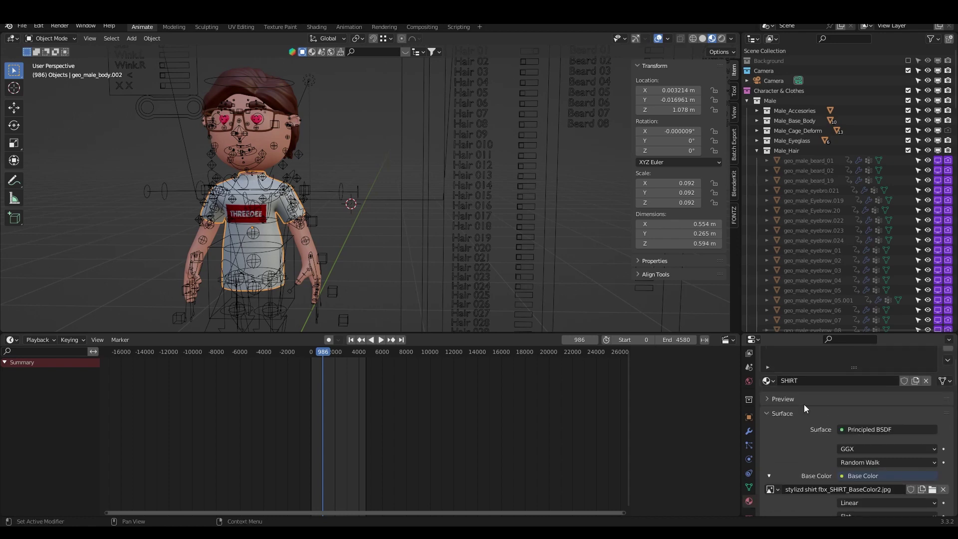
{"action": "scroll", "coordinate": [773, 449], "scroll_direction": "down", "scroll_amount": 5}
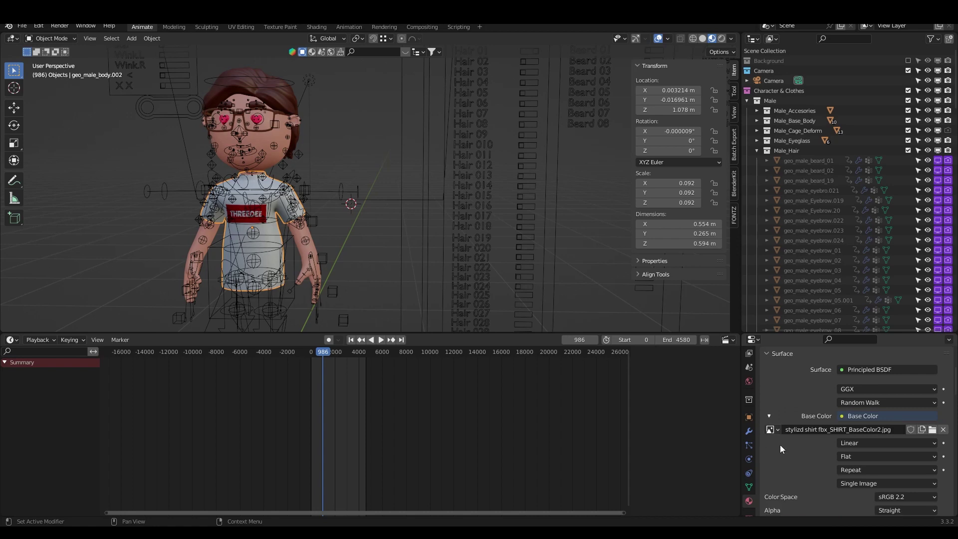
- Load stylizd shirt fbx_SHIRT_BaseColor3.jpg as the shirt's base color image, and switch back to stylizd shirt fbx_SHIRT_BaseColor2.jpg
{"action": "left_click", "coordinate": [931, 430]}
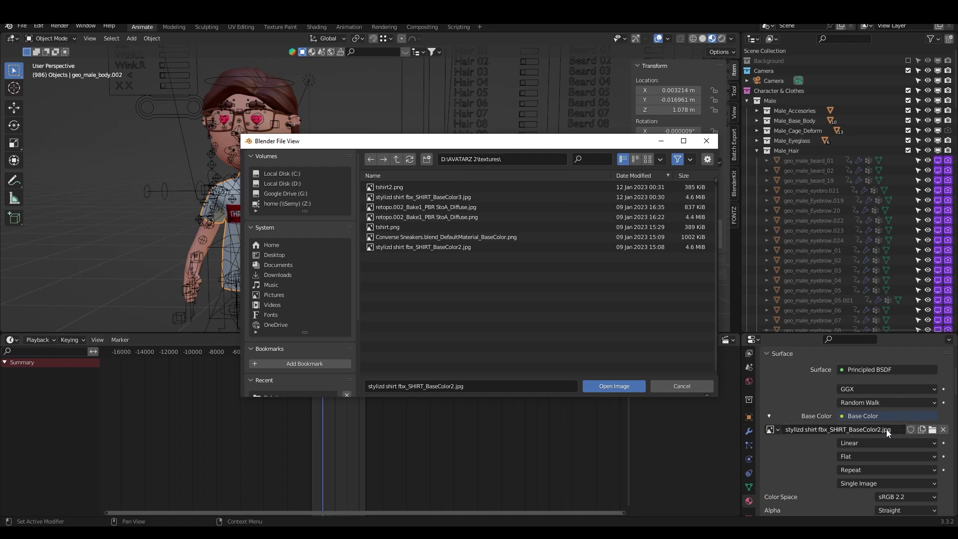
{"action": "left_click", "coordinate": [465, 248]}
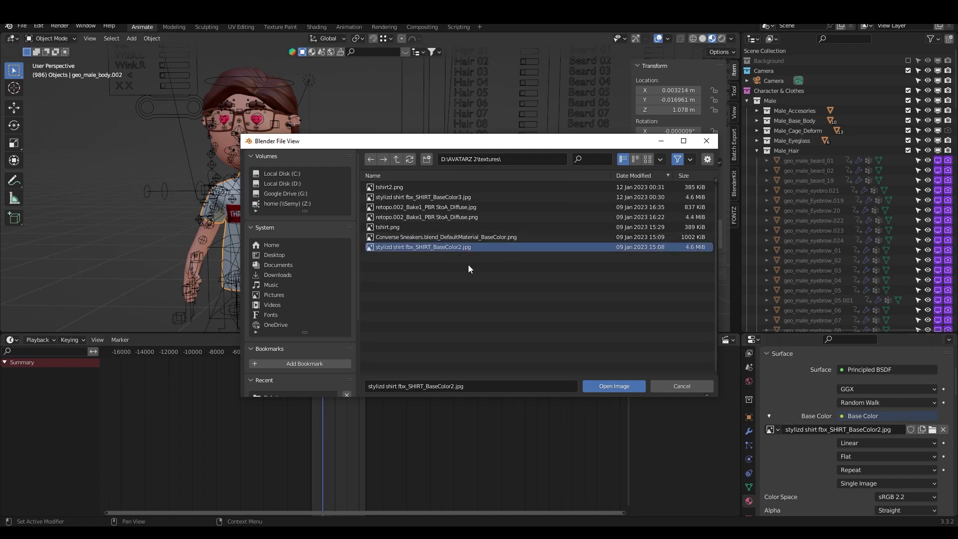
{"action": "left_click", "coordinate": [459, 197]}
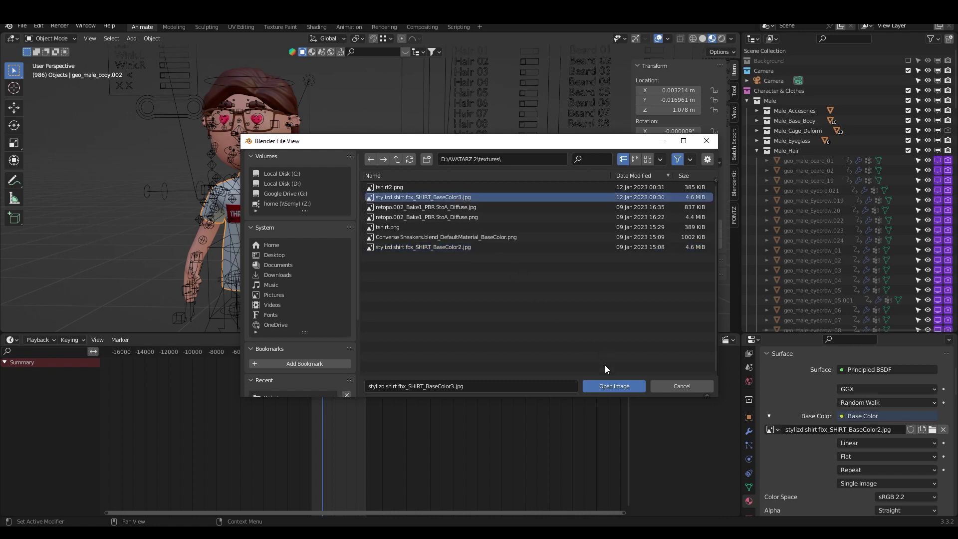
{"action": "left_click", "coordinate": [613, 386]}
{"action": "left_click", "coordinate": [932, 429]}
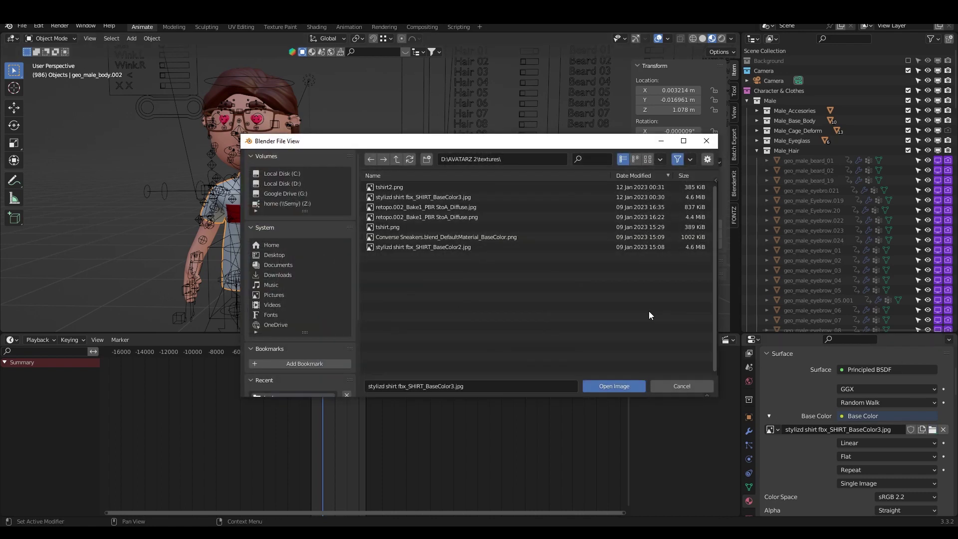
{"action": "left_click", "coordinate": [444, 247]}
{"action": "double_click", "coordinate": [445, 247]}
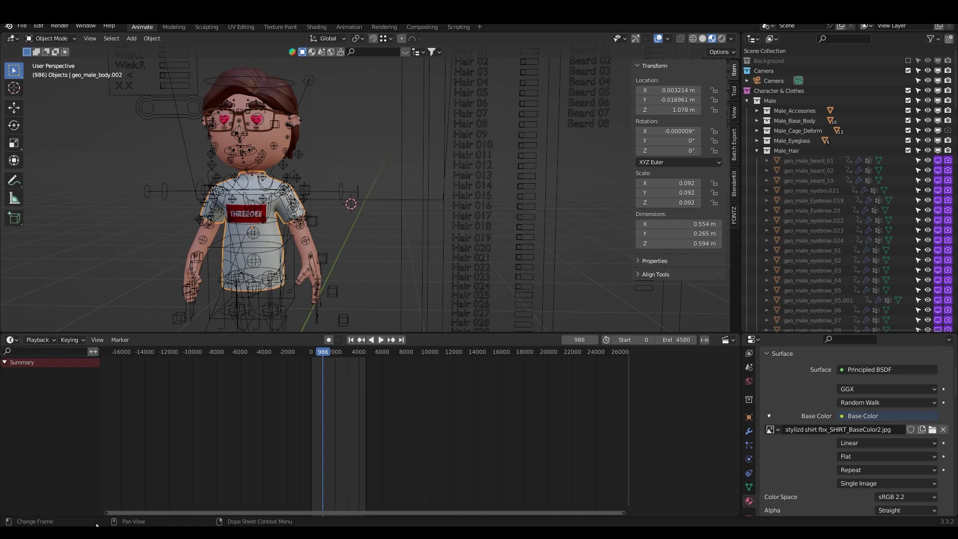
- Switch to the textures folder in File Explorer and open stylizd shirt fbx_SHIRT_BaseColor2 in Photoshop
{"action": "left_click", "coordinate": [98, 532]}
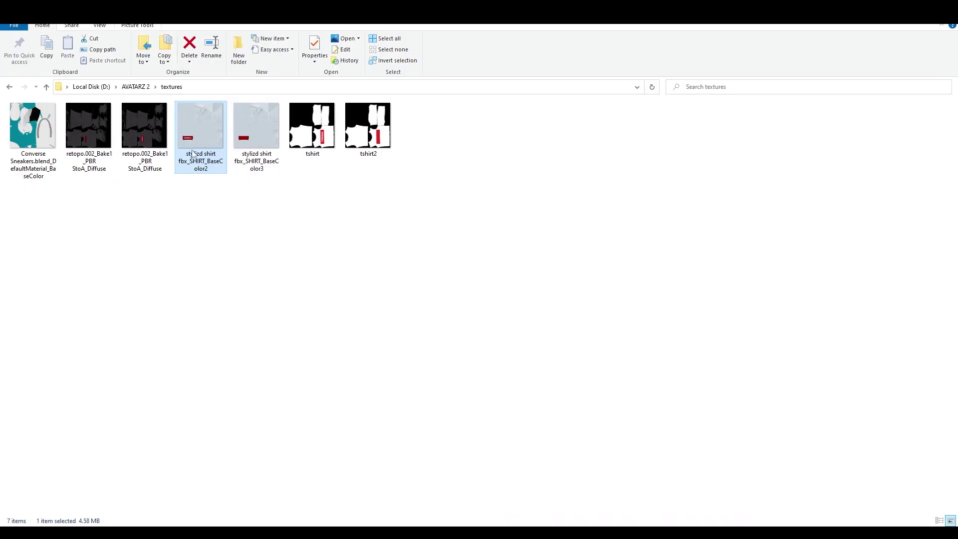
{"action": "double_click", "coordinate": [201, 136]}
{"action": "left_click", "coordinate": [170, 487]}
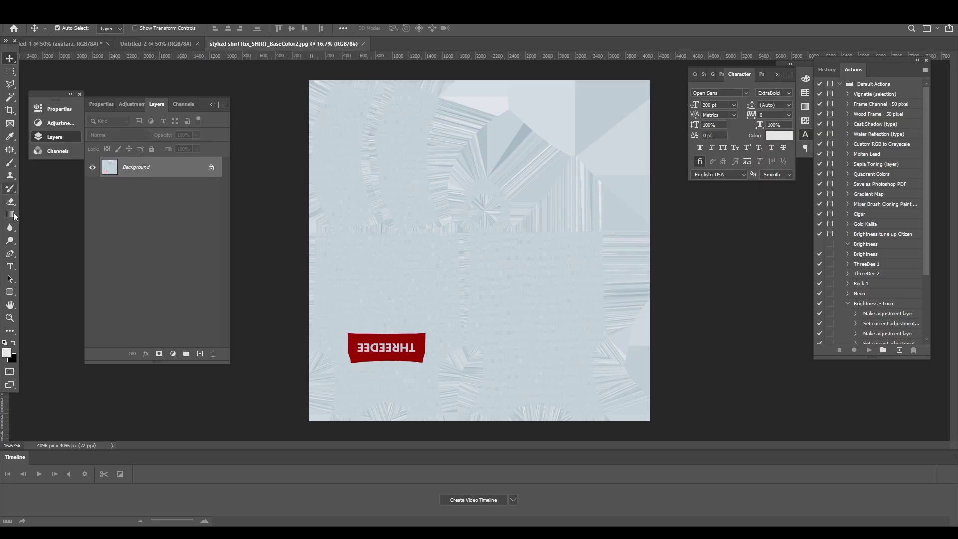
- Cover the THREEDEE lettering by filling a rectangular selection inside the label with the label's sampled red
{"action": "key", "text": "m"}
{"action": "scroll", "coordinate": [349, 339], "scroll_direction": "up", "scroll_amount": 2, "text": "alt"}
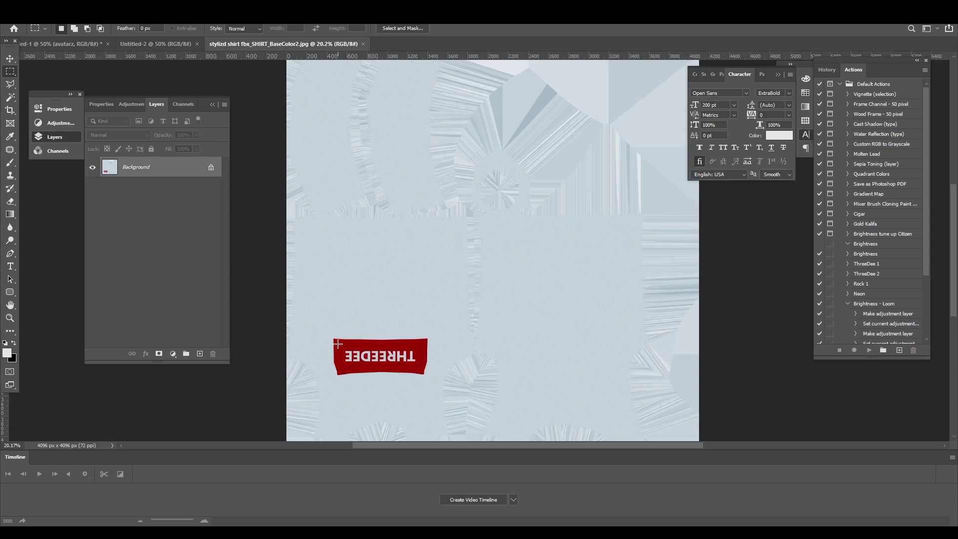
{"action": "left_click_drag", "start_coordinate": [338, 344], "coordinate": [422, 366]}
{"action": "key", "text": "i"}
{"action": "left_click", "coordinate": [7, 353]}
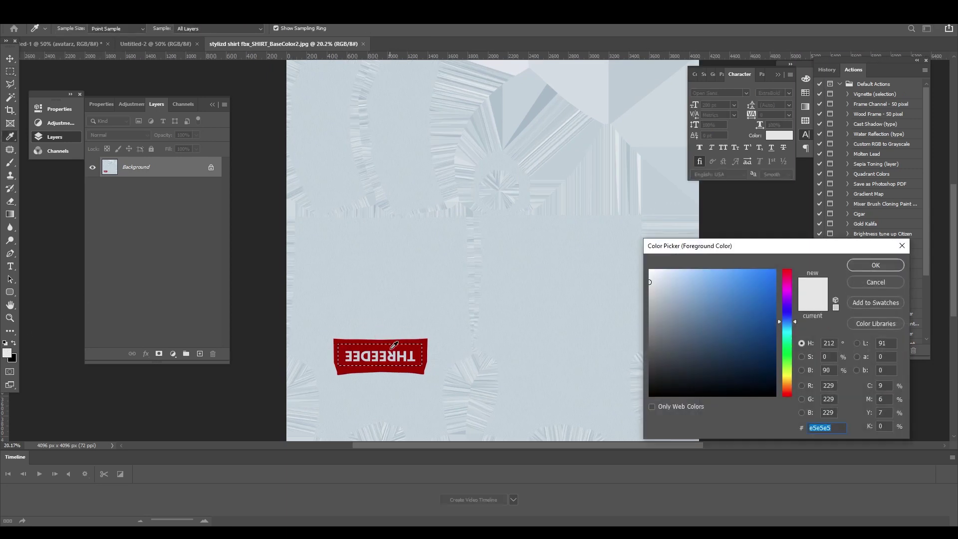
{"action": "left_click", "coordinate": [394, 344]}
{"action": "left_click", "coordinate": [876, 265]}
{"action": "key", "text": "m"}
{"action": "key", "text": "alt+BackSpace"}
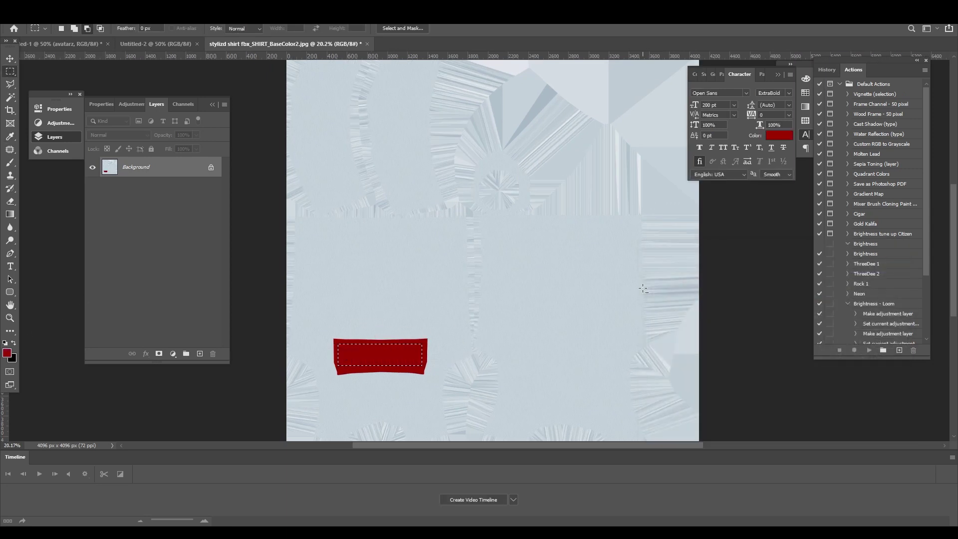
- Add the text AVATARZ above the red label in 200 pt Open Sans ExtraBold
{"action": "left_click", "coordinate": [11, 266]}
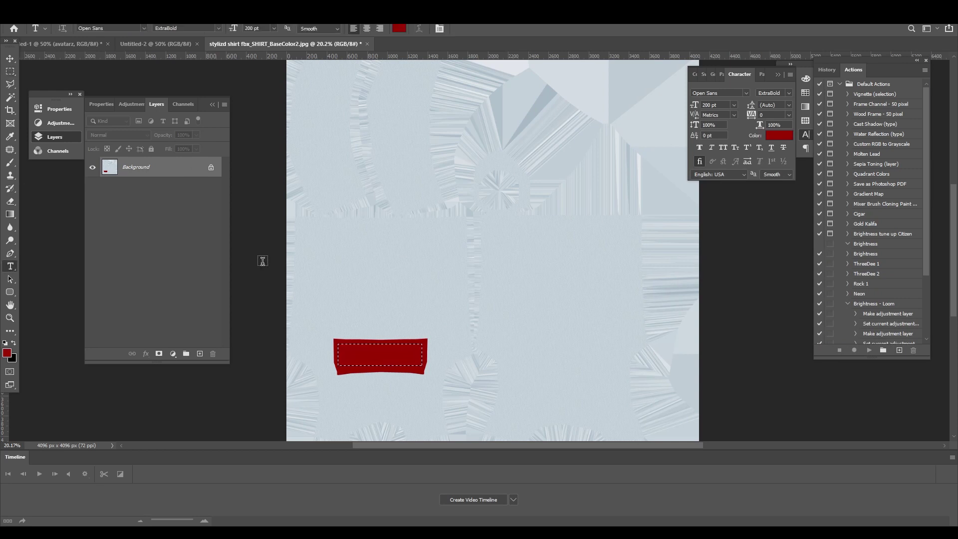
{"action": "left_click", "coordinate": [339, 256]}
{"action": "type", "text": "AVATARY"}
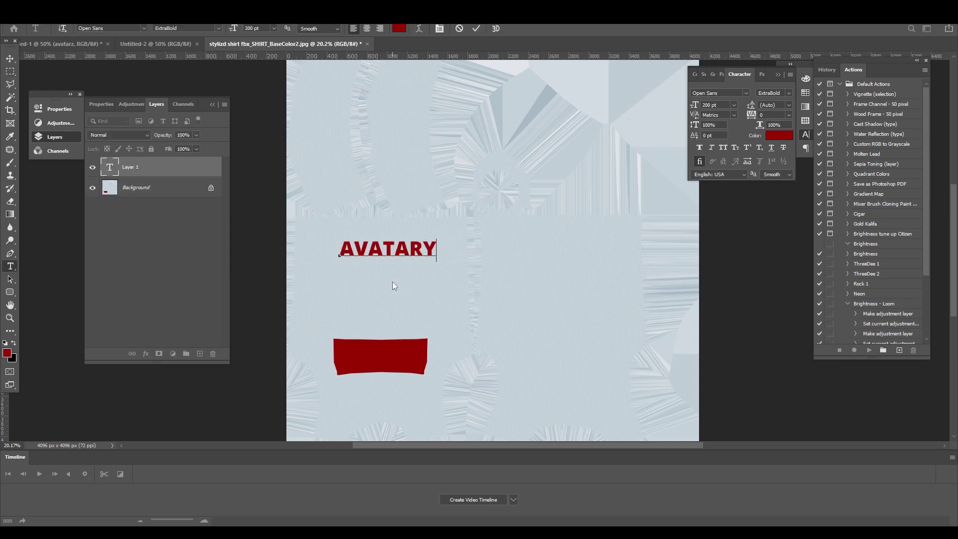
{"action": "key", "text": "BackSpace"}
{"action": "type", "text": "Z"}
- Recolor the AVATARZ text to the light blue-gray c2cfd7 sampled from the shirt texture
{"action": "key", "text": "ctrl+a"}
{"action": "left_click", "coordinate": [399, 29]}
{"action": "left_click", "coordinate": [428, 267]}
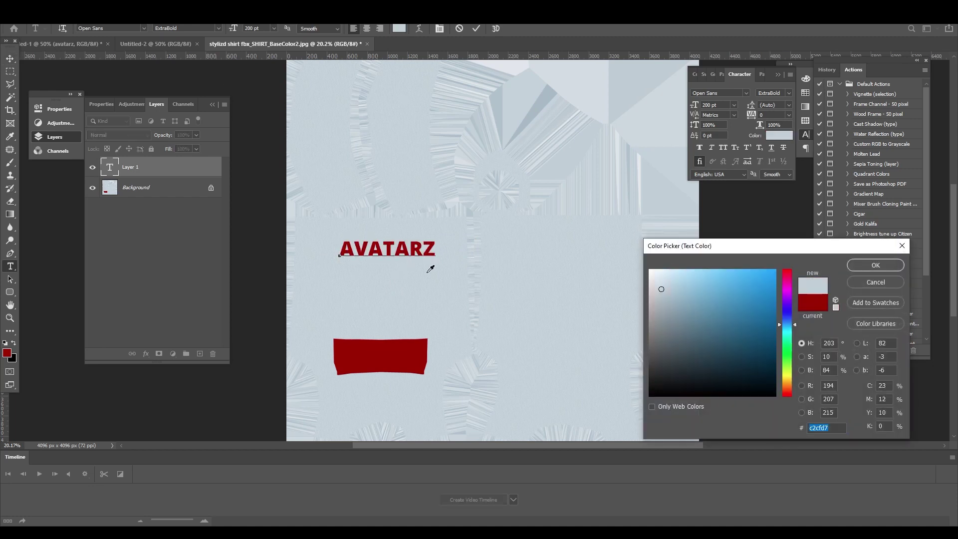
{"action": "left_click", "coordinate": [855, 268]}
- Move the AVATARZ text onto the red label, turn it upside down, and scale it to about 147 pt to fit
{"action": "left_click", "coordinate": [10, 59]}
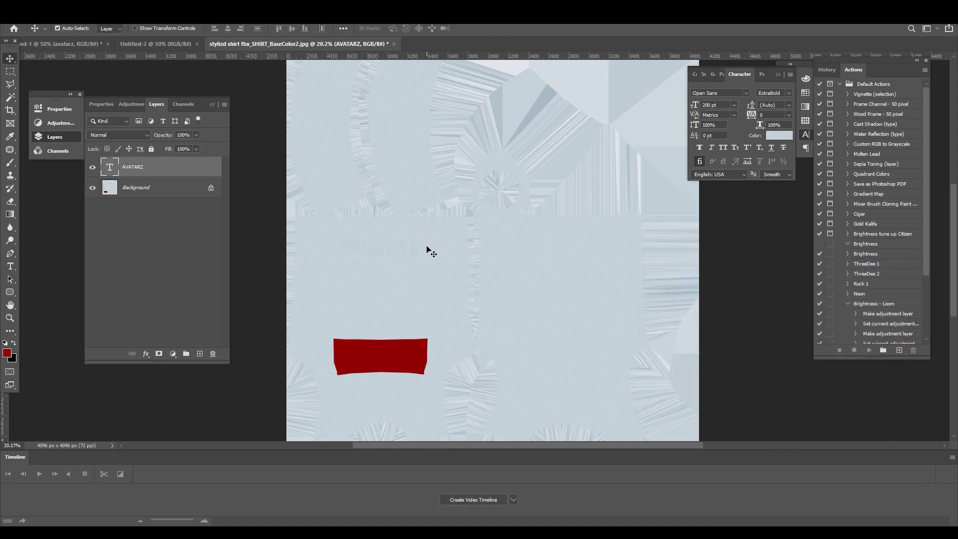
{"action": "left_click_drag", "start_coordinate": [384, 252], "coordinate": [456, 338]}
{"action": "key", "text": "ctrl+t"}
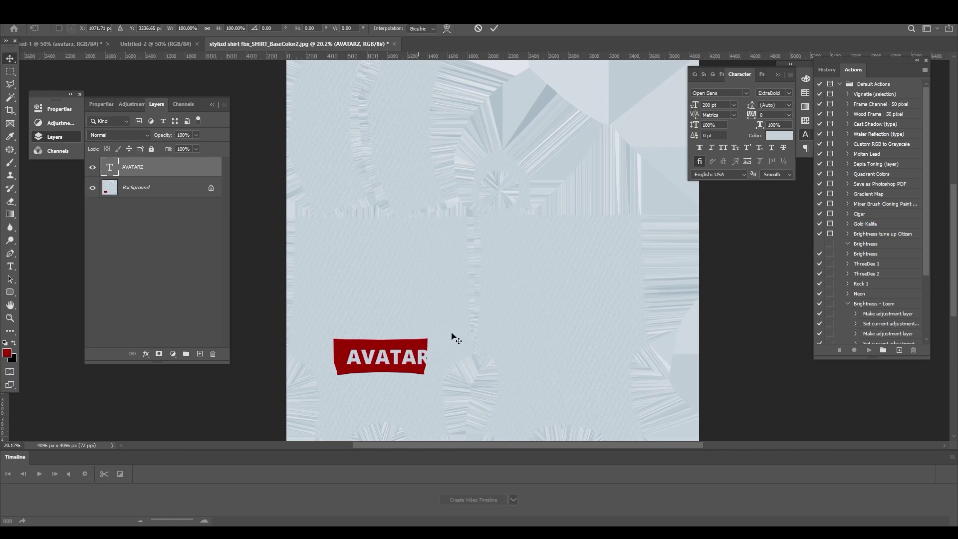
{"action": "left_click_drag", "start_coordinate": [410, 390], "coordinate": [374, 329]}
{"action": "key", "text": "Return"}
{"action": "left_click_drag", "start_coordinate": [443, 370], "coordinate": [398, 356]}
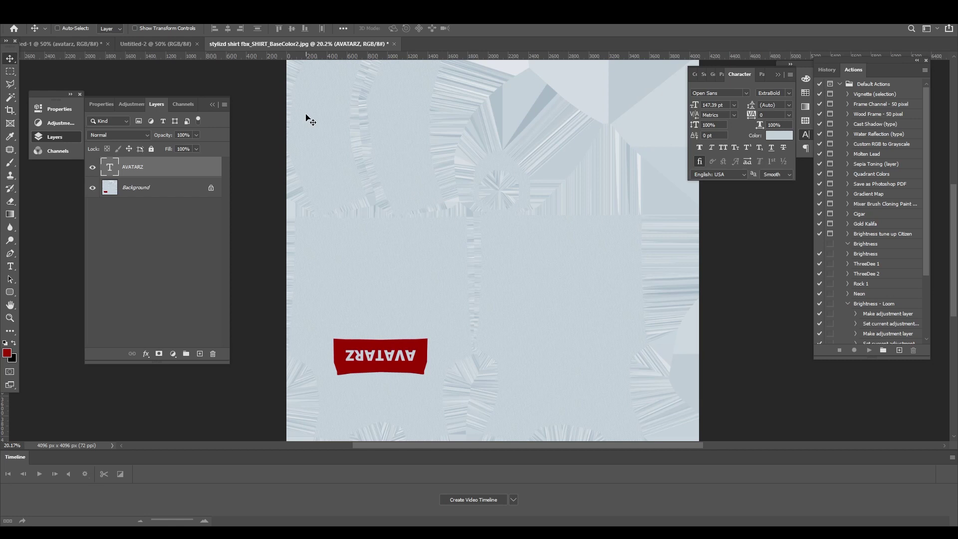
- Save the edited texture as a JPEG named Avatarz_tshirt in the textures folder and locate the file there
{"action": "left_click", "coordinate": [14, 21]}
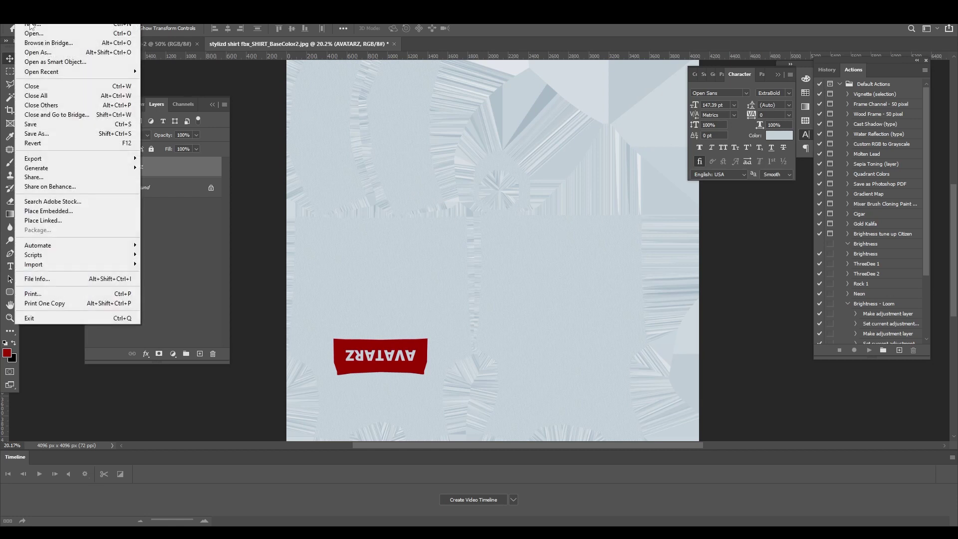
{"action": "left_click", "coordinate": [54, 132]}
{"action": "left_click", "coordinate": [184, 257]}
{"action": "key", "text": "BackSpace"}
{"action": "type", "text": "4"}
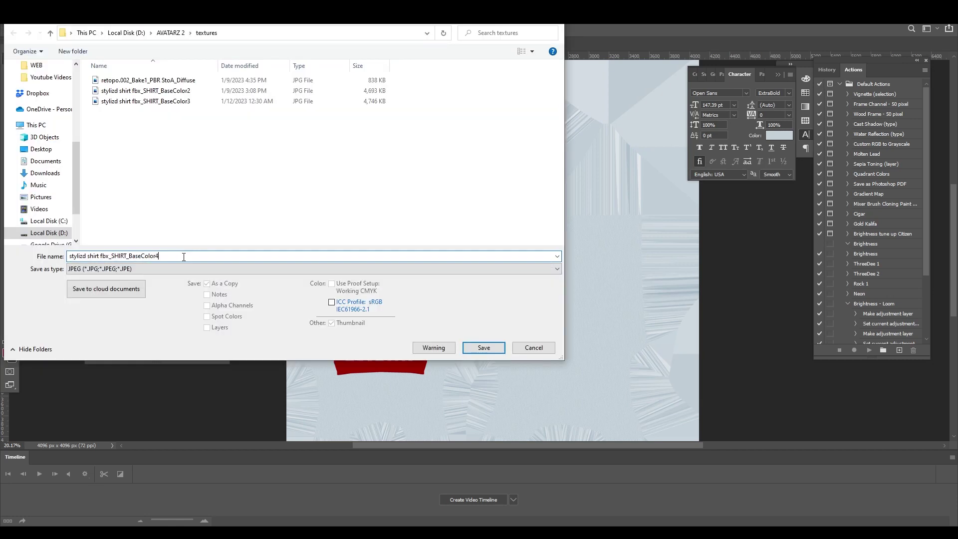
{"action": "key", "text": "ctrl+a"}
{"action": "type", "text": "Ava"}
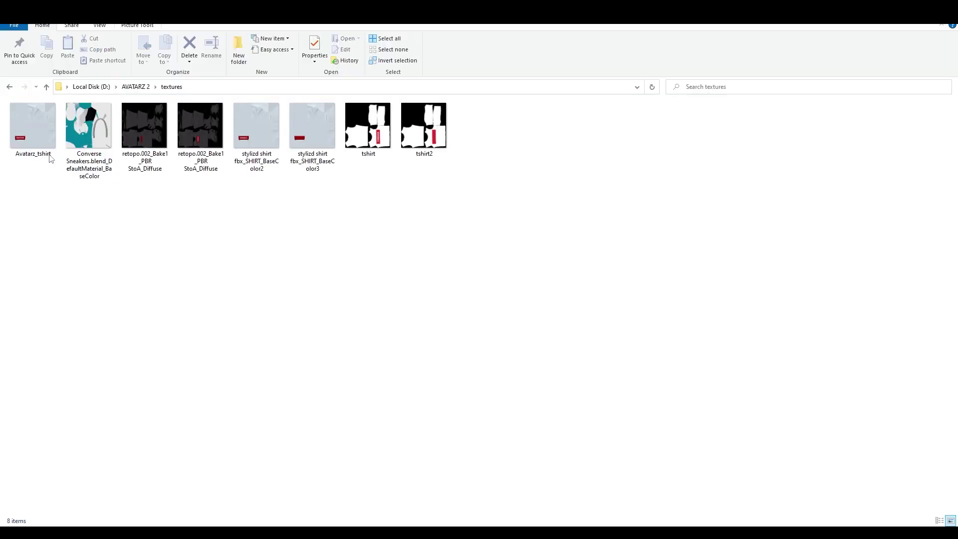
{"action": "left_click", "coordinate": [29, 159]}
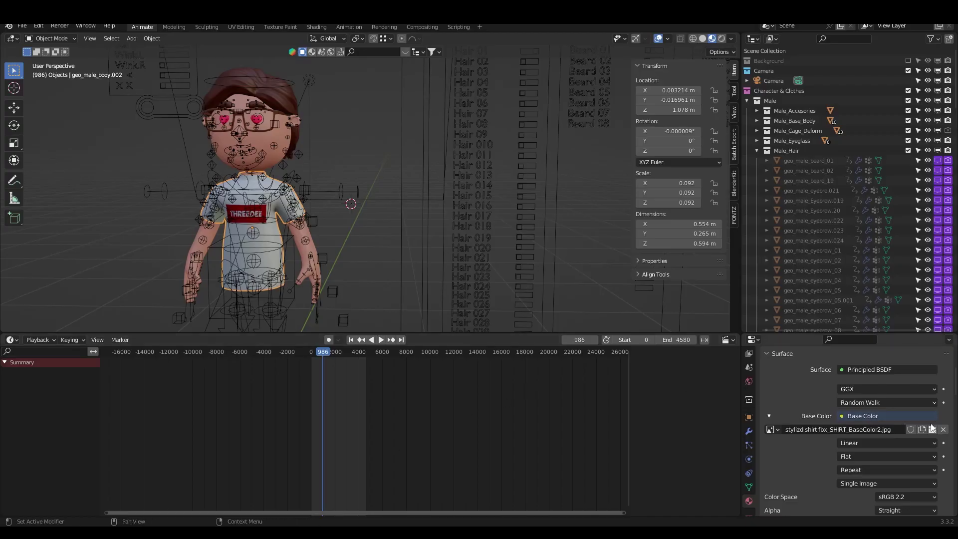
- Replace the T-shirt material's base color image with Avatarz_tshirt.jpg from the textures folder and check the logo on the chest
{"action": "left_click", "coordinate": [932, 430]}
{"action": "left_click", "coordinate": [419, 188]}
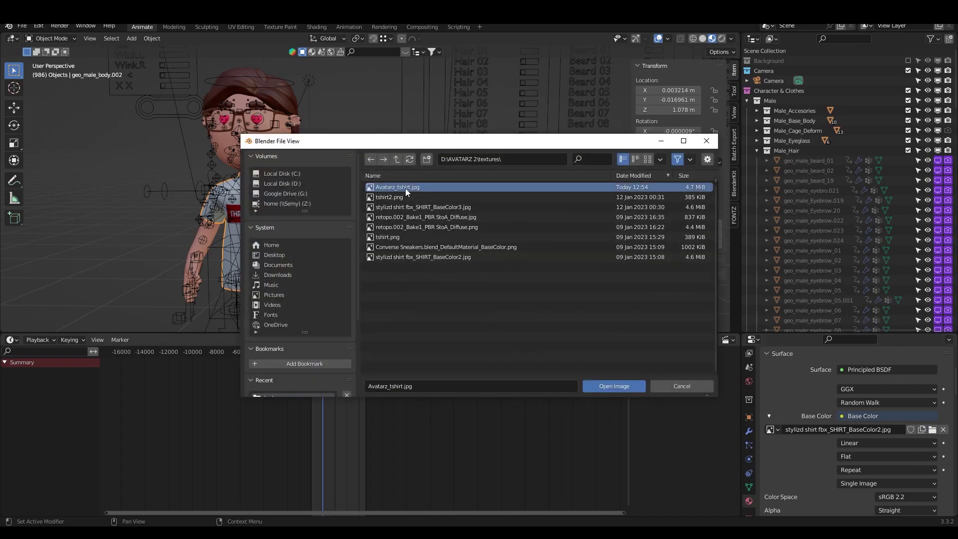
{"action": "double_click", "coordinate": [405, 190]}
{"action": "scroll", "coordinate": [324, 218], "scroll_direction": "up", "scroll_amount": 4}
{"action": "middle_click_drag", "start_coordinate": [302, 219], "coordinate": [337, 219]}
{"action": "scroll", "coordinate": [279, 222], "scroll_direction": "up", "scroll_amount": 2}
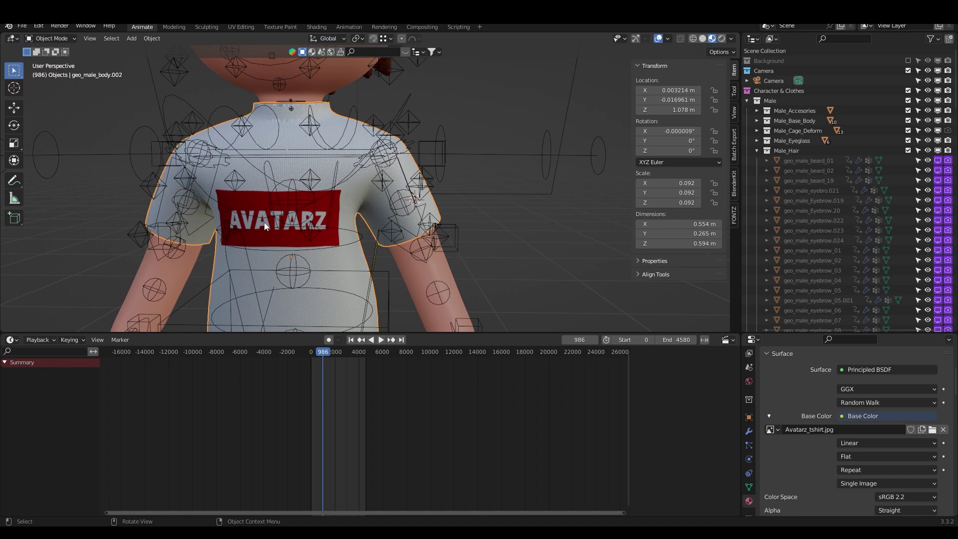
- Select the male character's rig and open its armature skeleton layer settings
{"action": "scroll", "coordinate": [410, 195], "scroll_direction": "down", "scroll_amount": 5}
{"action": "middle_click_drag", "start_coordinate": [410, 196], "coordinate": [344, 217], "text": "shift"}
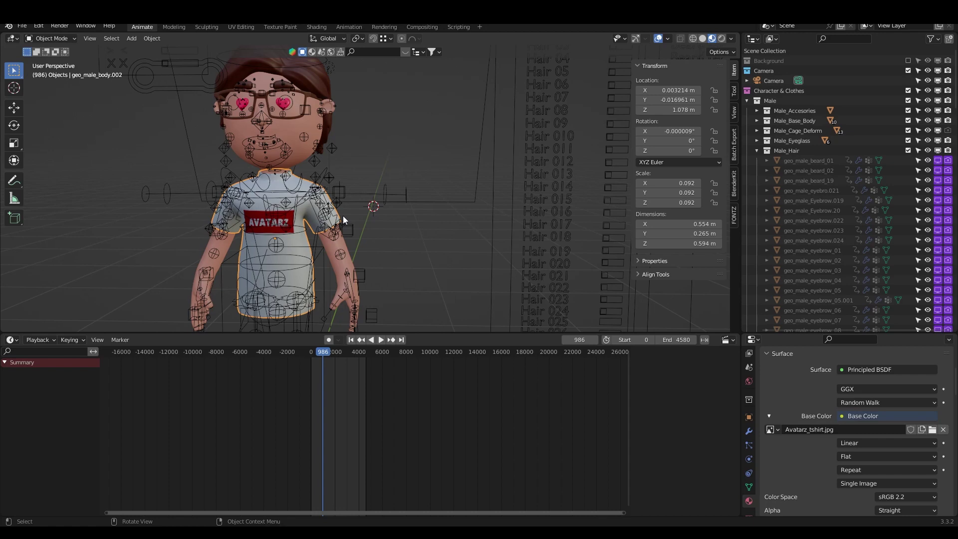
{"action": "scroll", "coordinate": [343, 215], "scroll_direction": "down", "scroll_amount": 4}
{"action": "left_click", "coordinate": [327, 185]}
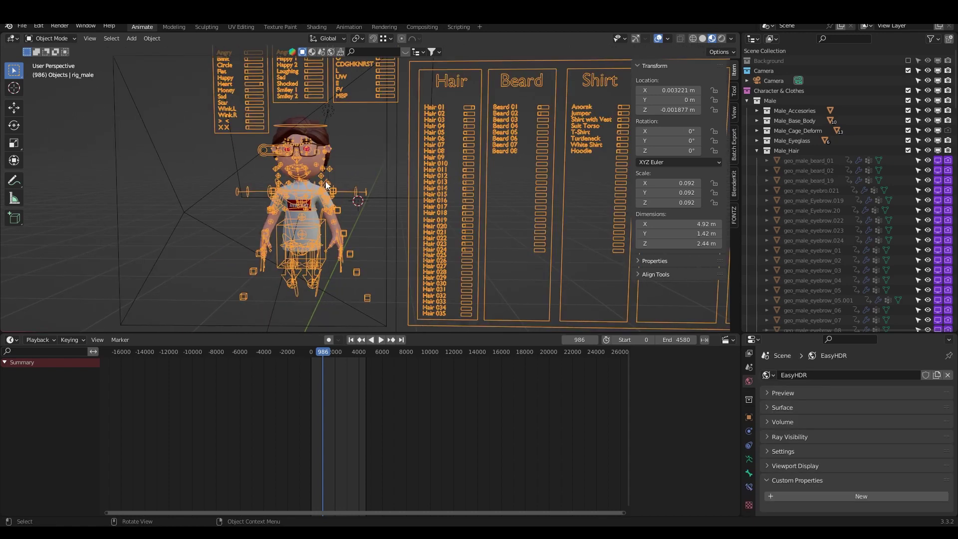
{"action": "scroll", "coordinate": [337, 175], "scroll_direction": "up", "scroll_amount": 1}
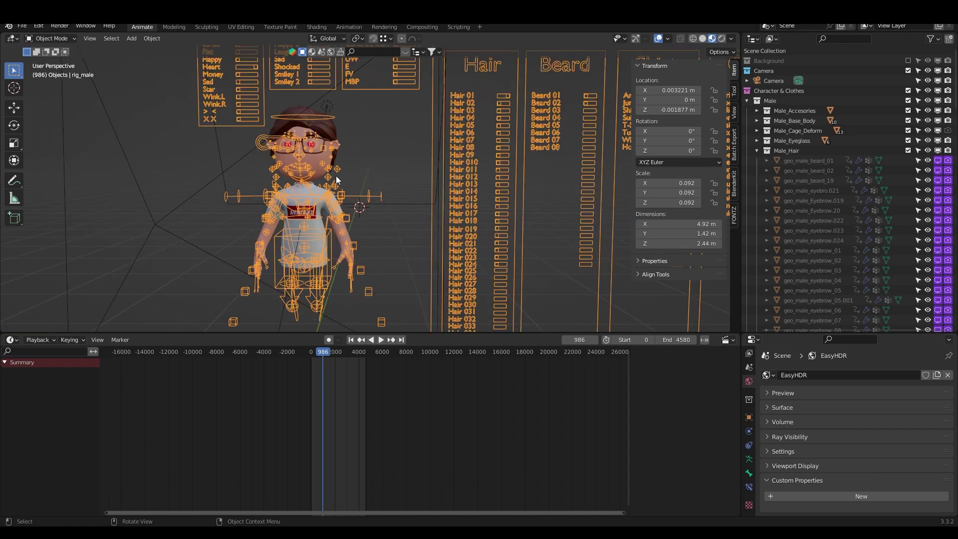
{"action": "scroll", "coordinate": [344, 185], "scroll_direction": "down", "scroll_amount": 1}
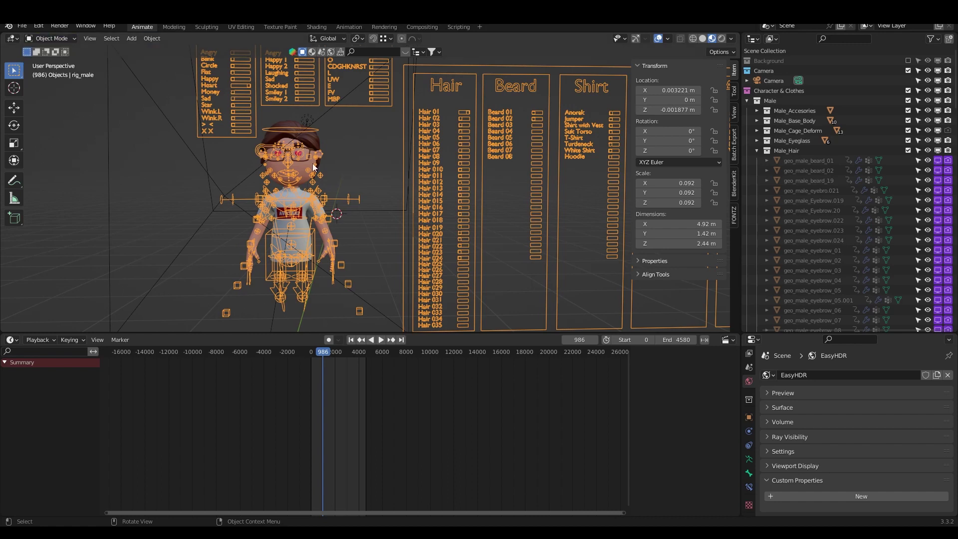
{"action": "left_click", "coordinate": [748, 459]}
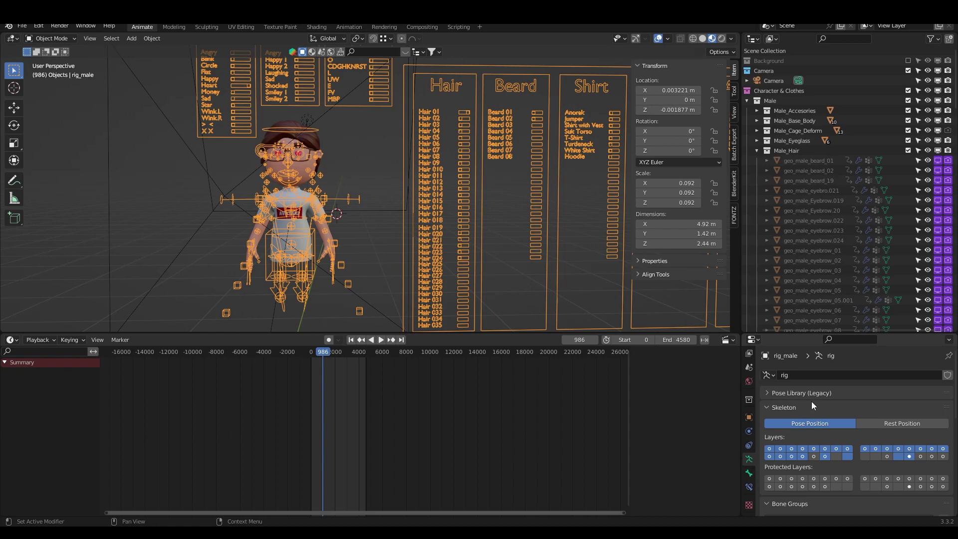
- Hide the rig's face and torso bones by turning off the upper-row layers of the first bone layer block
{"action": "left_click", "coordinate": [770, 451], "text": "shift"}
{"action": "left_click", "coordinate": [770, 449], "text": "shift"}
{"action": "left_click", "coordinate": [770, 449], "text": "shift"}
{"action": "left_click", "coordinate": [793, 449], "text": "shift"}
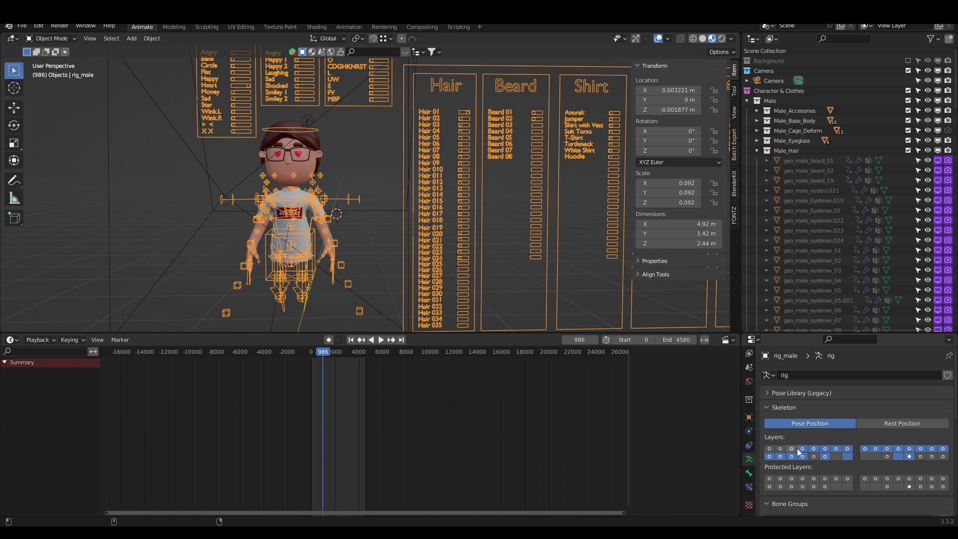
{"action": "left_click", "coordinate": [805, 449], "text": "shift"}
{"action": "left_click", "coordinate": [814, 448], "text": "shift"}
{"action": "left_click", "coordinate": [826, 448], "text": "shift"}
{"action": "left_click", "coordinate": [836, 449], "text": "shift"}
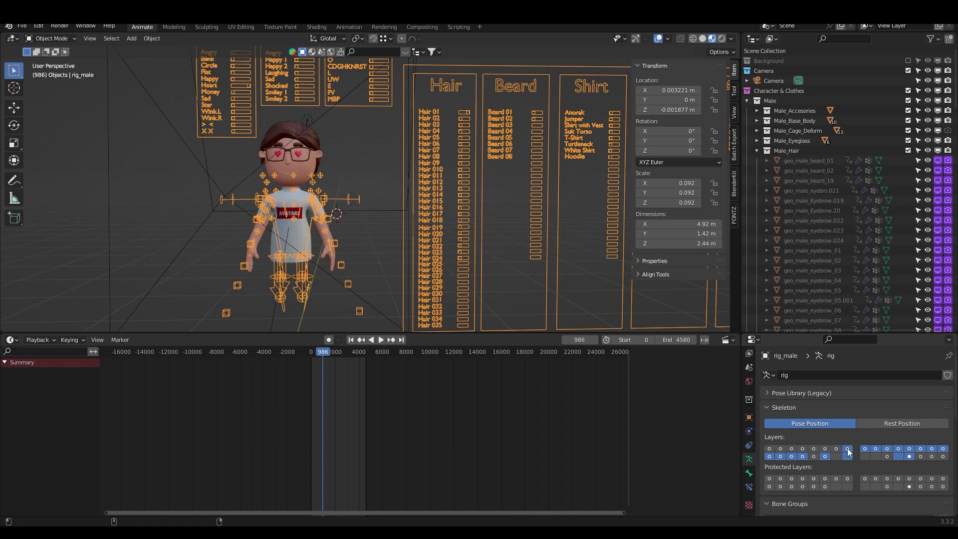
- Turn off the first five layers and the seventh-column neighbor's preceding layer in the lower row of the first bone layer block
{"action": "left_click", "coordinate": [814, 456], "text": "shift"}
{"action": "left_click", "coordinate": [803, 456], "text": "shift"}
{"action": "left_click", "coordinate": [792, 455], "text": "shift"}
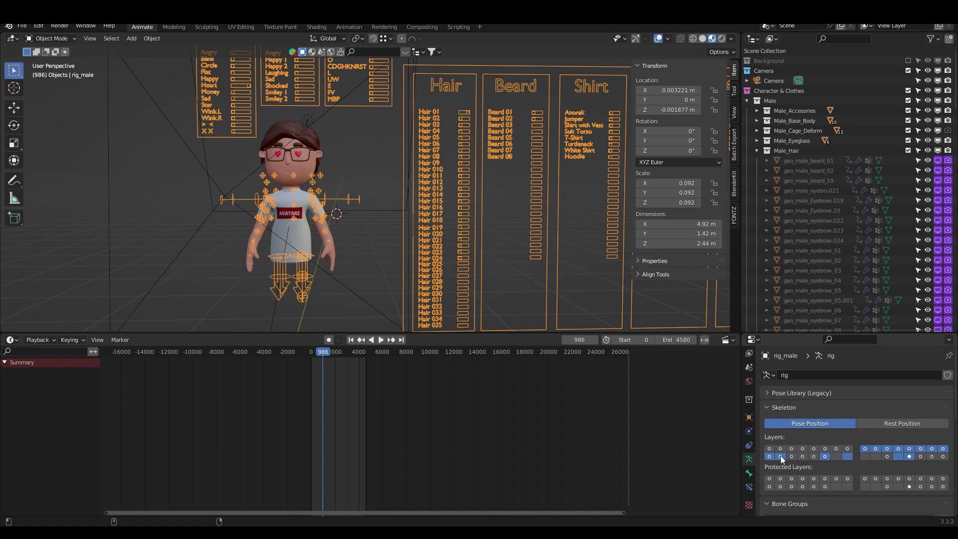
{"action": "left_click", "coordinate": [780, 456], "text": "shift"}
{"action": "left_click", "coordinate": [770, 456], "text": "shift"}
{"action": "left_click", "coordinate": [825, 456], "text": "shift"}
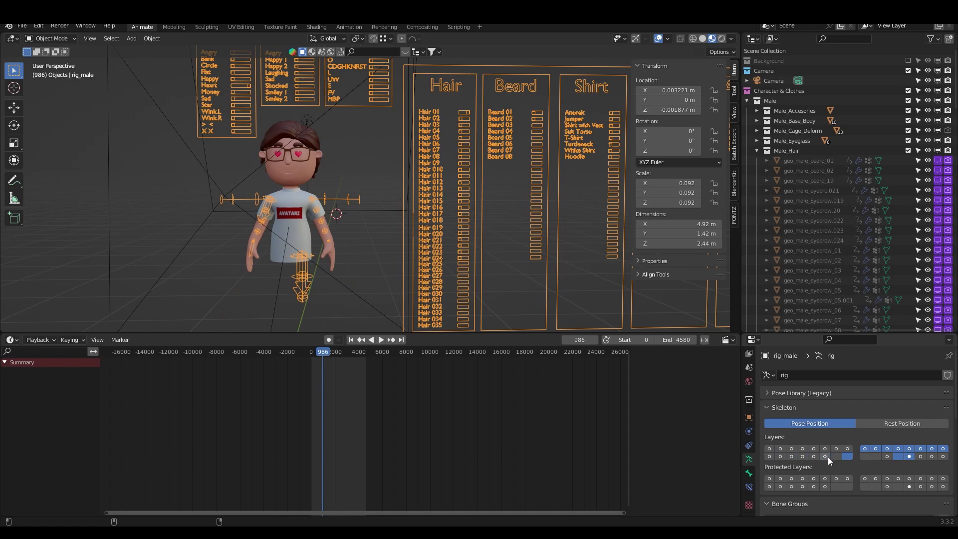
- Turn off the first four bone layers in the upper row of the second layer block
{"action": "left_click", "coordinate": [872, 449], "text": "shift"}
{"action": "left_click", "coordinate": [865, 449], "text": "shift"}
{"action": "left_click", "coordinate": [888, 449], "text": "shift"}
{"action": "left_click", "coordinate": [898, 449], "text": "shift"}
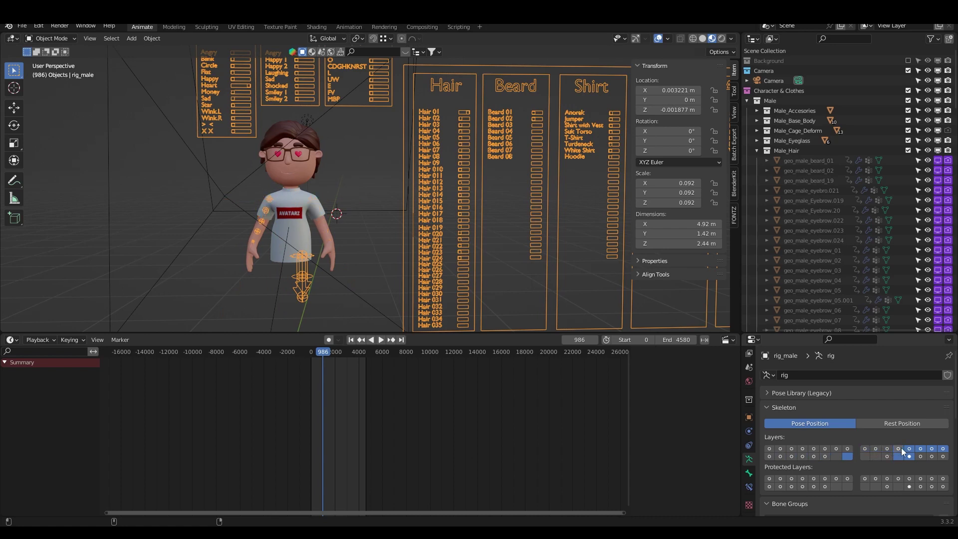
- Show the first block's main bone layers again and switch the rig from Object Mode to Pose Mode
{"action": "mouse_move", "coordinate": [840, 449]}
{"action": "left_mouse_down"}
{"action": "mouse_move", "coordinate": [770, 449]}
{"action": "mouse_move", "coordinate": [828, 458]}
{"action": "left_mouse_up"}
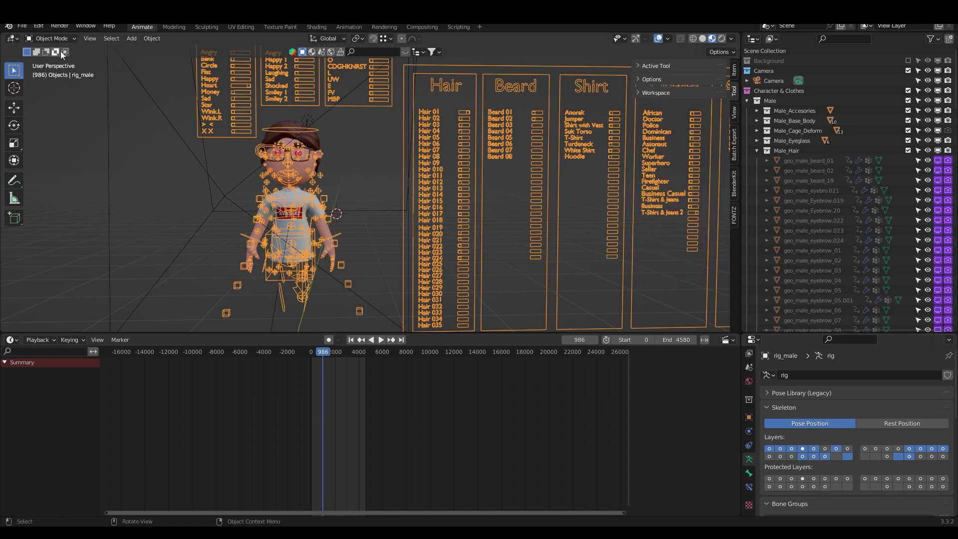
{"action": "left_click", "coordinate": [51, 39]}
{"action": "left_click", "coordinate": [53, 72]}
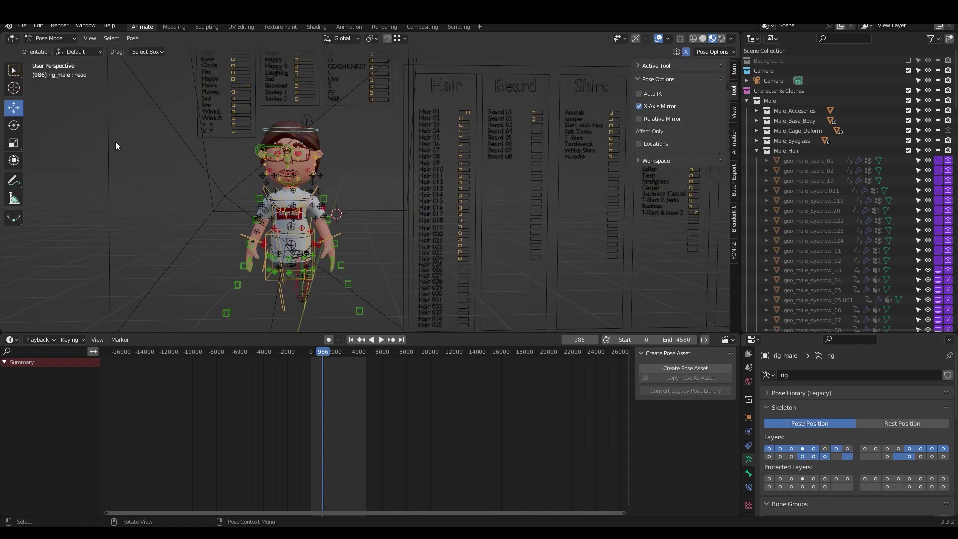
- Select all control bones around the character's body and open the Pose Library
{"action": "scroll", "coordinate": [199, 157], "scroll_direction": "down", "scroll_amount": 2}
{"action": "left_click", "coordinate": [253, 149]}
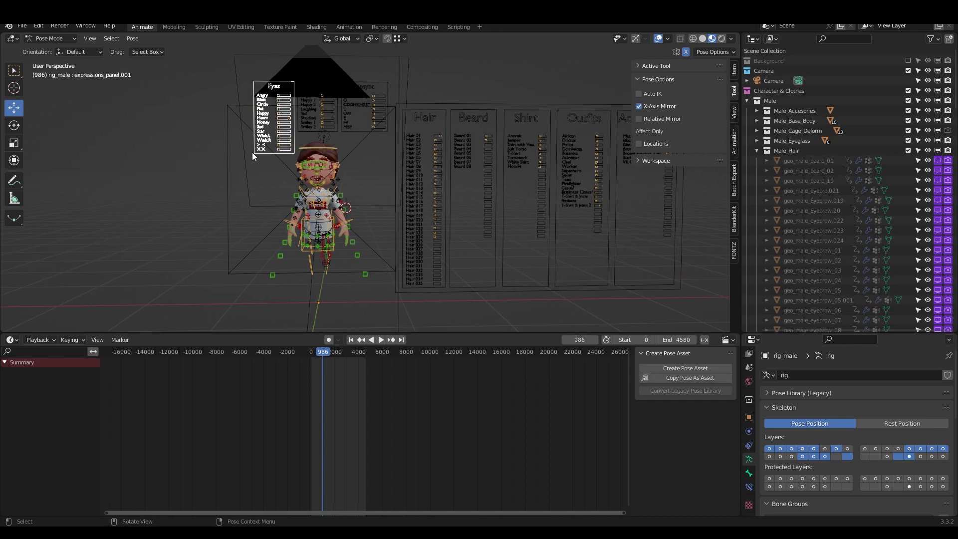
{"action": "left_click", "coordinate": [221, 153]}
{"action": "scroll", "coordinate": [207, 167], "scroll_direction": "up", "scroll_amount": 5}
{"action": "scroll", "coordinate": [215, 169], "scroll_direction": "down", "scroll_amount": 4}
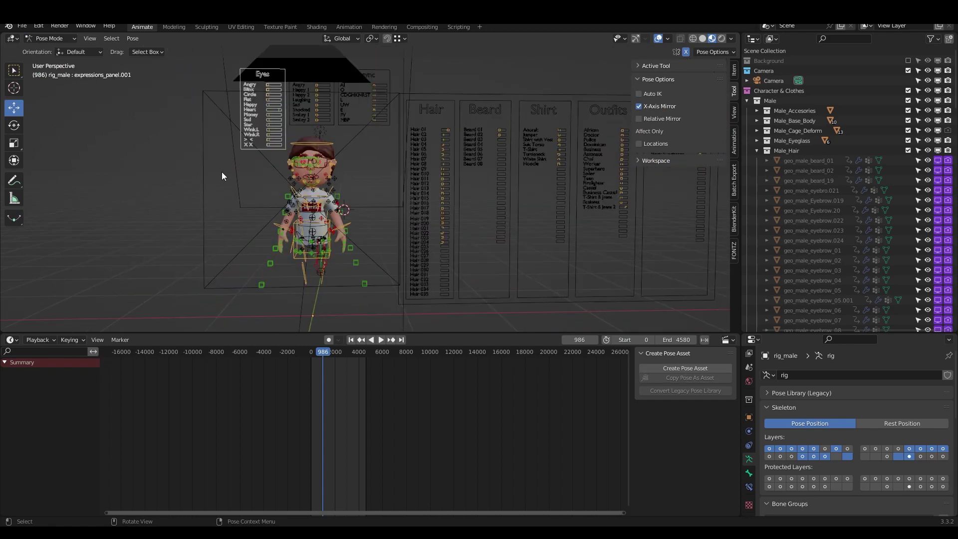
{"action": "left_click_drag", "start_coordinate": [194, 132], "coordinate": [379, 299]}
{"action": "scroll", "coordinate": [548, 230], "scroll_direction": "up", "scroll_amount": 1}
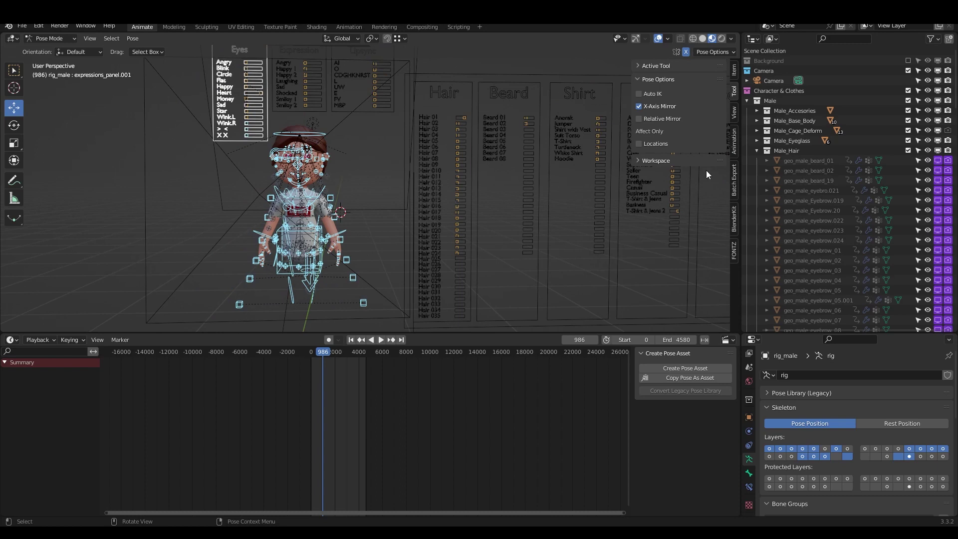
{"action": "left_click", "coordinate": [735, 139]}
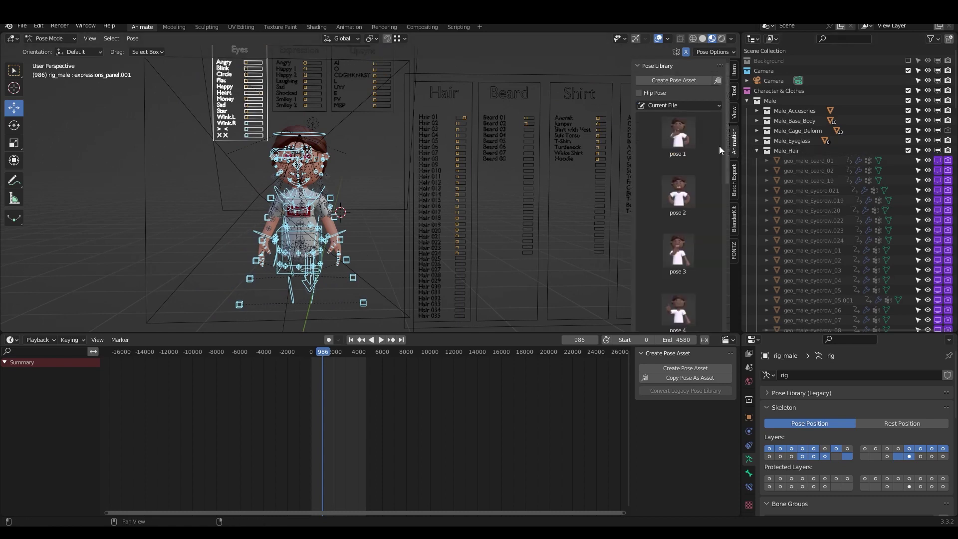
- Try pose 3, pose 4, pose 2 and pose 1 from the Pose Library on the whole character
{"action": "scroll", "coordinate": [365, 163], "scroll_direction": "up", "scroll_amount": 2}
{"action": "left_click", "coordinate": [336, 161]}
{"action": "left_click", "coordinate": [680, 177]}
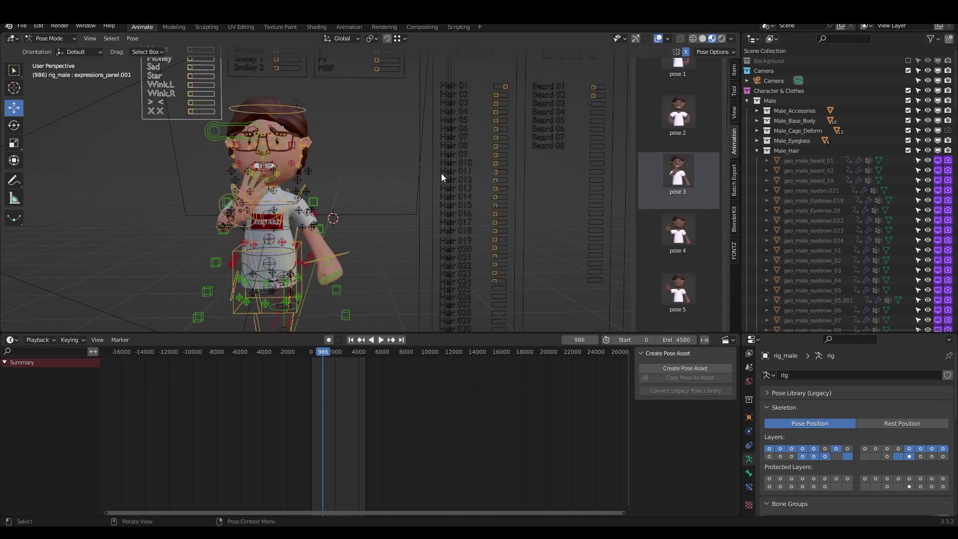
{"action": "double_click", "coordinate": [679, 231]}
{"action": "double_click", "coordinate": [678, 113]}
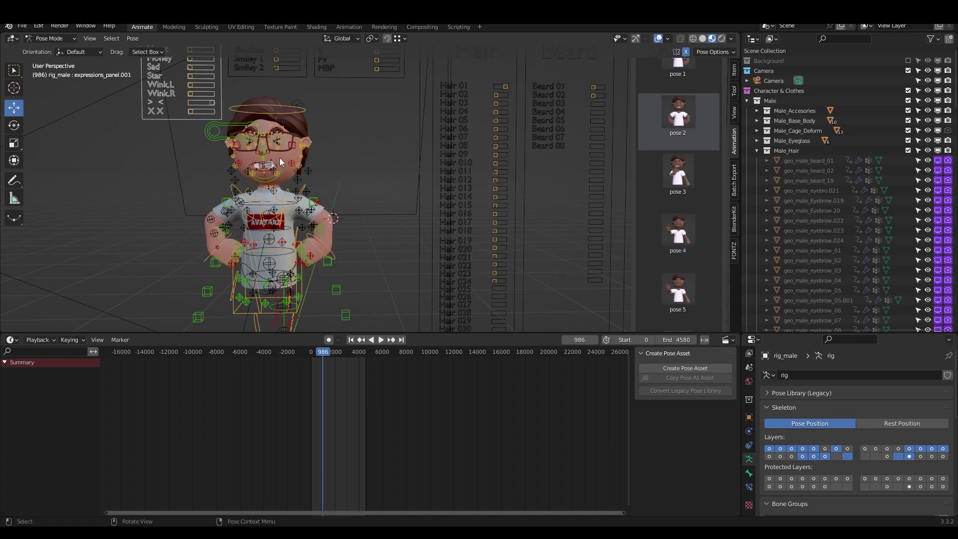
{"action": "scroll", "coordinate": [648, 130], "scroll_direction": "up", "scroll_amount": 3}
{"action": "double_click", "coordinate": [648, 136]}
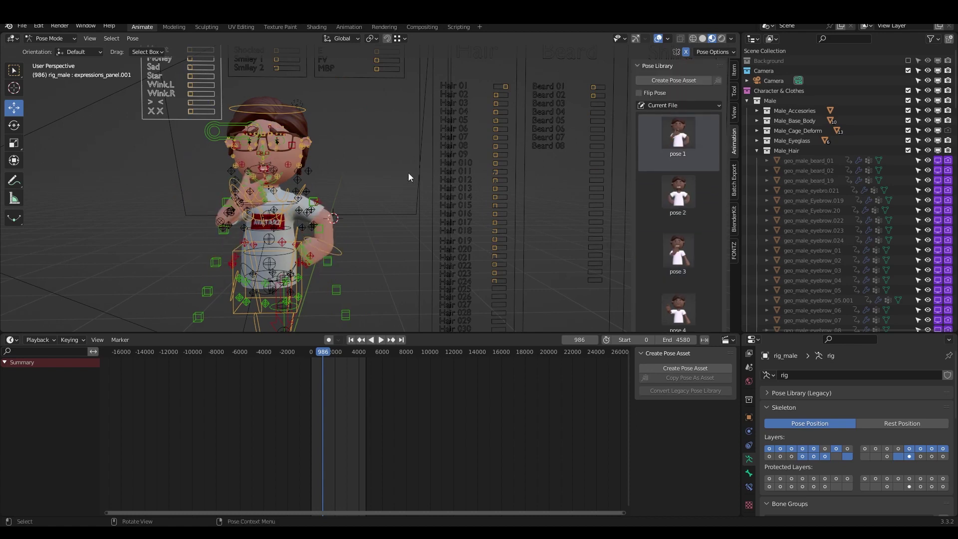
- Try further poses from the end of the Pose Library, finishing with pose 9
{"action": "scroll", "coordinate": [668, 204], "scroll_direction": "down", "scroll_amount": 10}
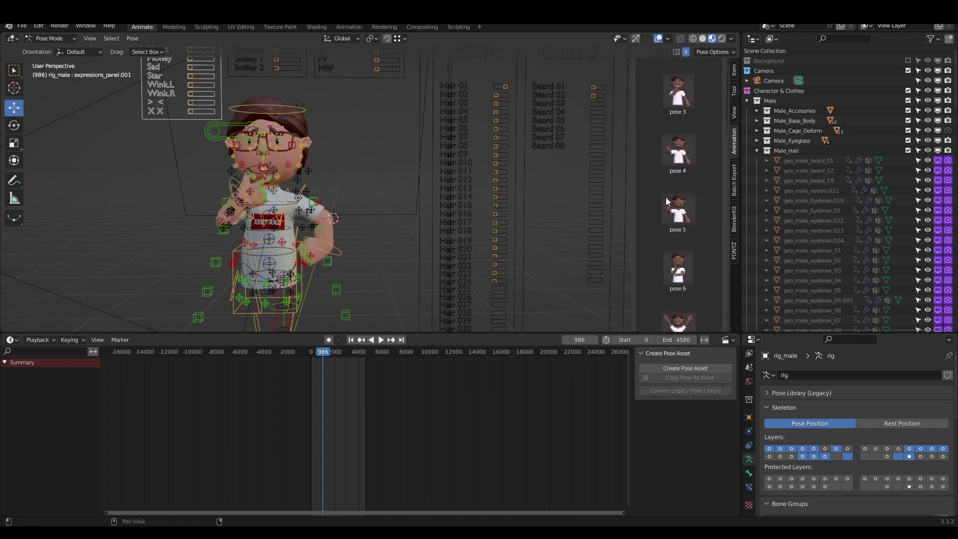
{"action": "double_click", "coordinate": [678, 234]}
{"action": "double_click", "coordinate": [694, 167]}
{"action": "double_click", "coordinate": [684, 260]}
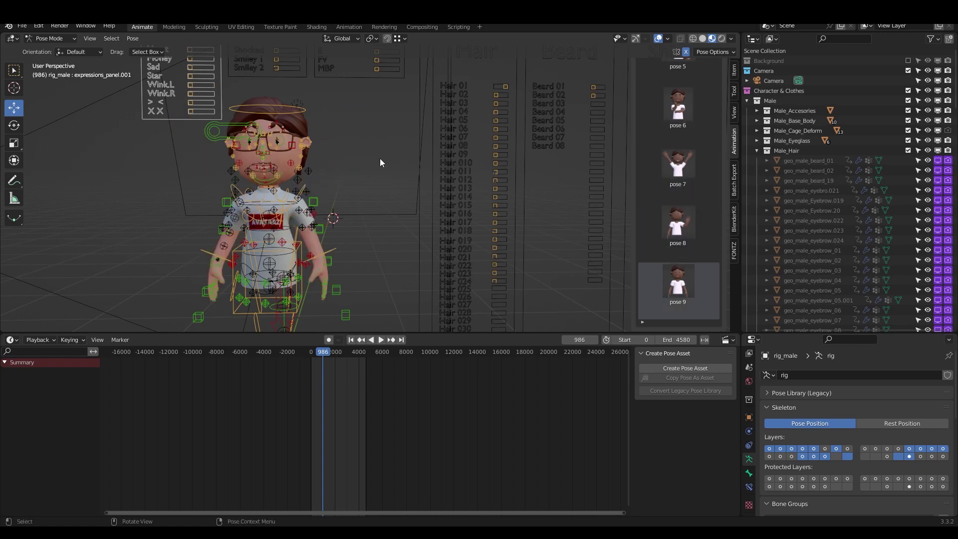
- Select only the head and face controls and try the expressions of pose 2 and pose 3 on them
{"action": "middle_click_drag", "start_coordinate": [324, 145], "coordinate": [332, 147], "text": "shift"}
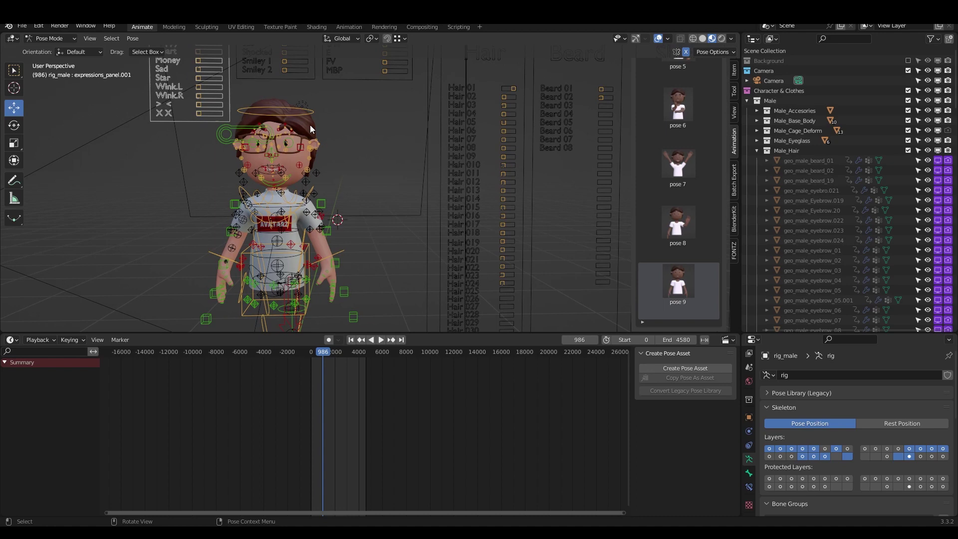
{"action": "left_click_drag", "start_coordinate": [227, 96], "coordinate": [323, 188]}
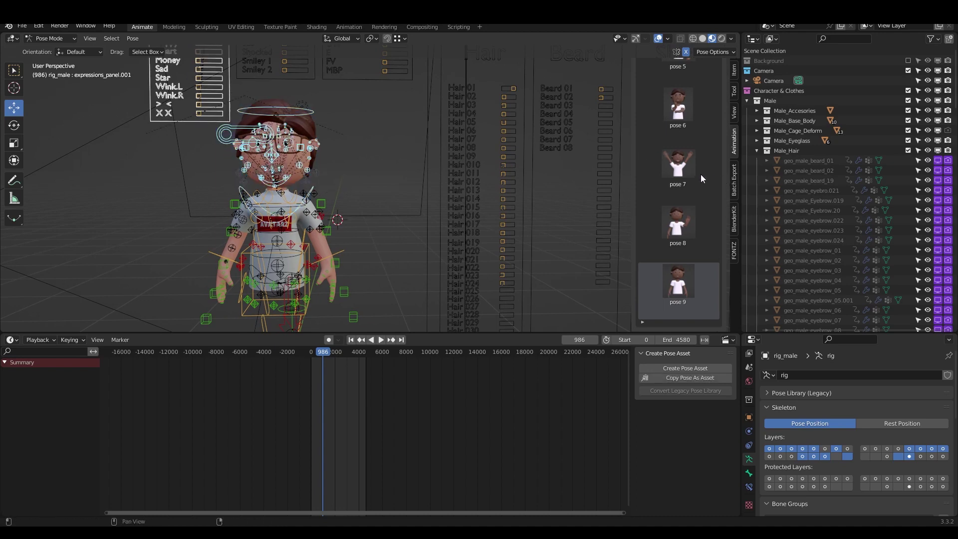
{"action": "scroll", "coordinate": [690, 158], "scroll_direction": "up", "scroll_amount": 3}
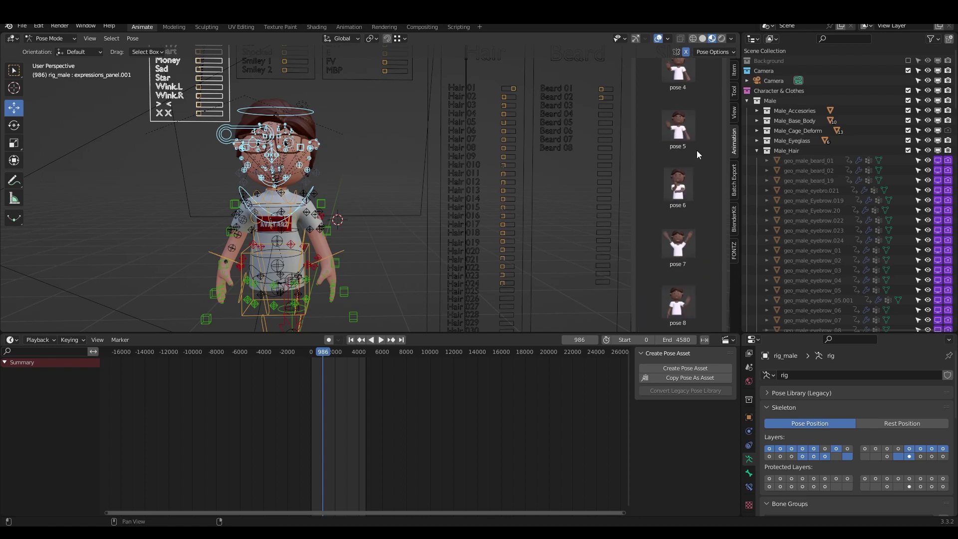
{"action": "scroll", "coordinate": [689, 148], "scroll_direction": "up", "scroll_amount": 6}
{"action": "left_click", "coordinate": [681, 136]}
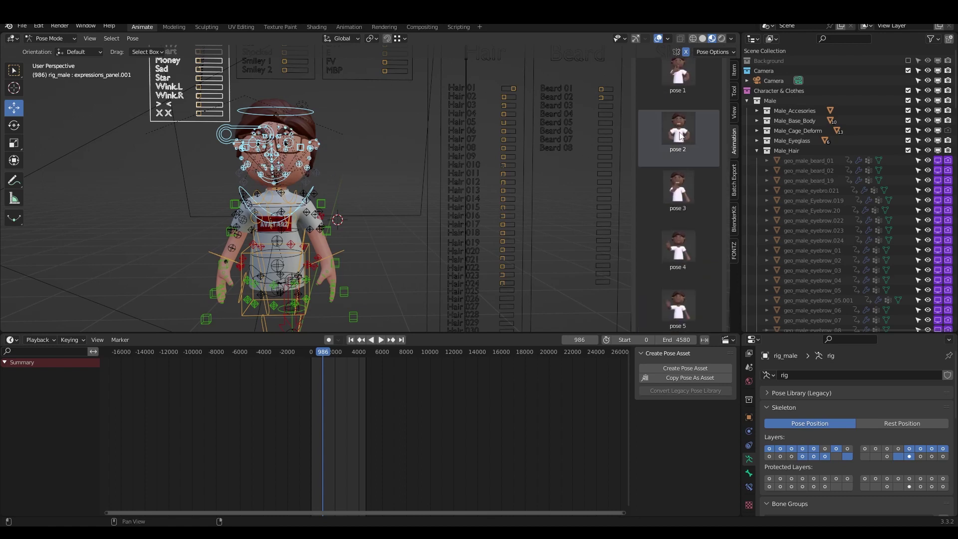
{"action": "left_click", "coordinate": [685, 174]}
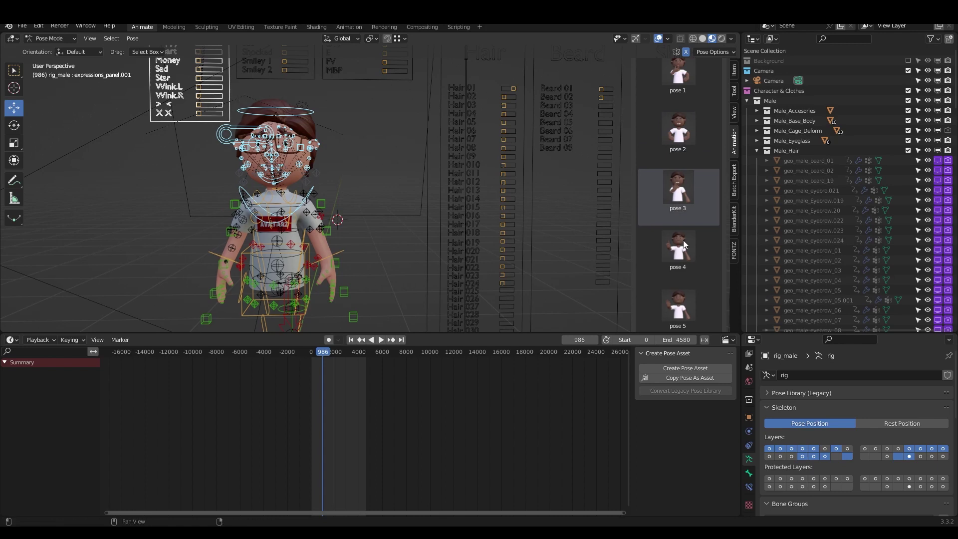
{"action": "left_click", "coordinate": [686, 293]}
- Try pose 3 and pose 1 on the whole body, then apply pose 2 with the hands on the hips
{"action": "left_click", "coordinate": [688, 184]}
{"action": "left_click", "coordinate": [672, 120]}
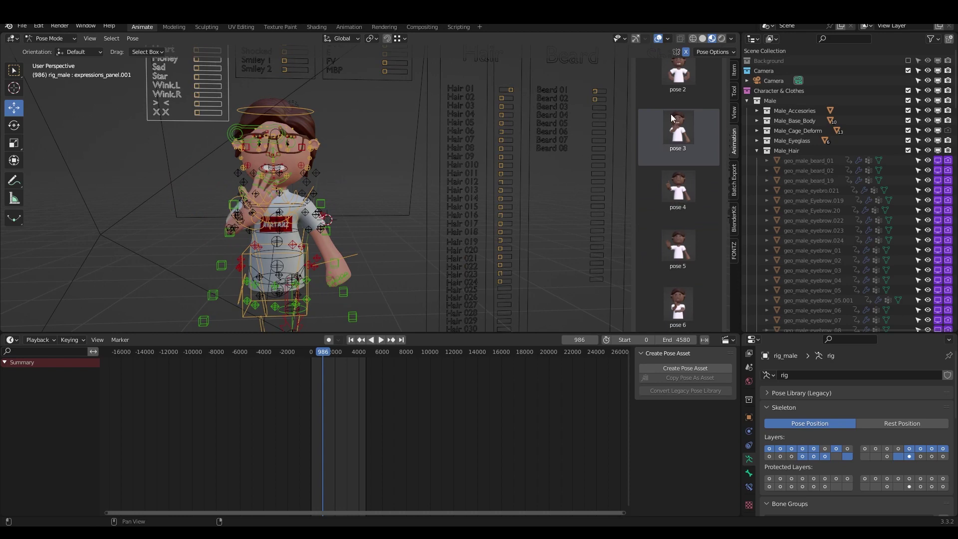
{"action": "left_click", "coordinate": [673, 87]}
{"action": "scroll", "coordinate": [672, 175], "scroll_direction": "up", "scroll_amount": 5}
{"action": "left_click", "coordinate": [681, 131]}
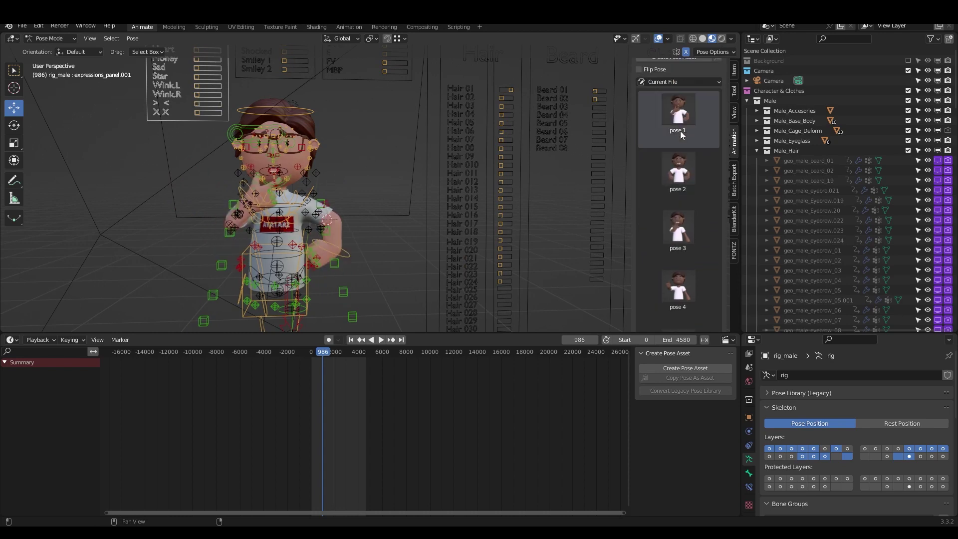
{"action": "left_click", "coordinate": [682, 172]}
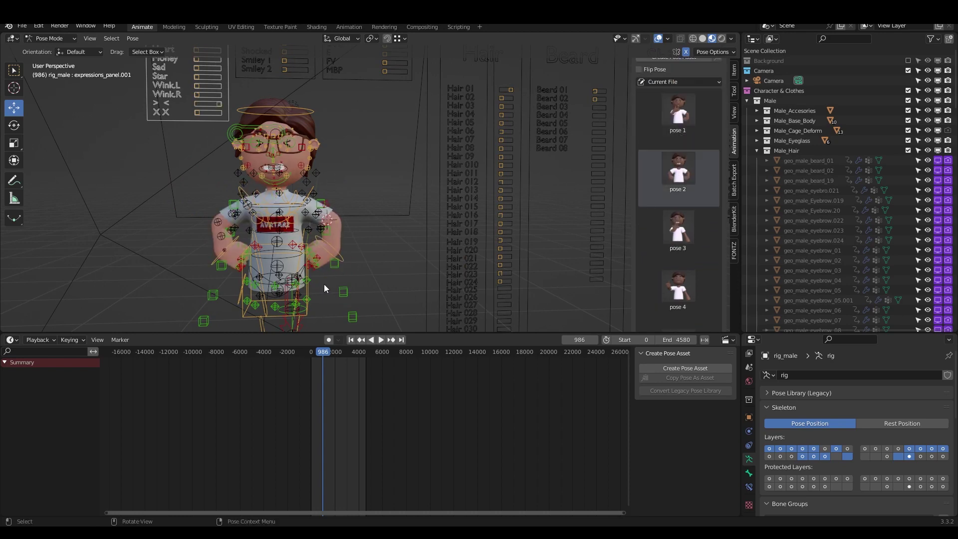
- Try rotating the left shirt arm tweak control beside the avatar's forearm
{"action": "left_click", "coordinate": [346, 253]}
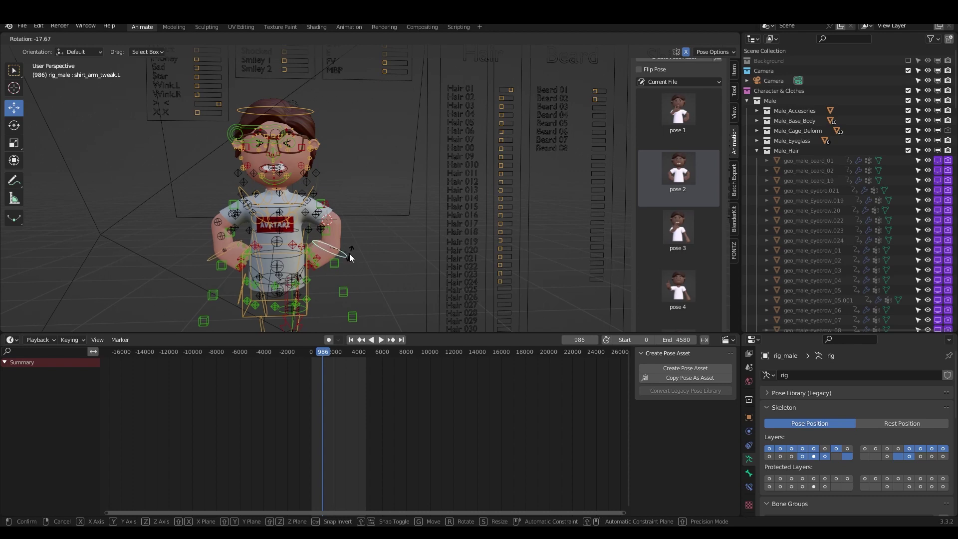
{"action": "left_click", "coordinate": [313, 270]}
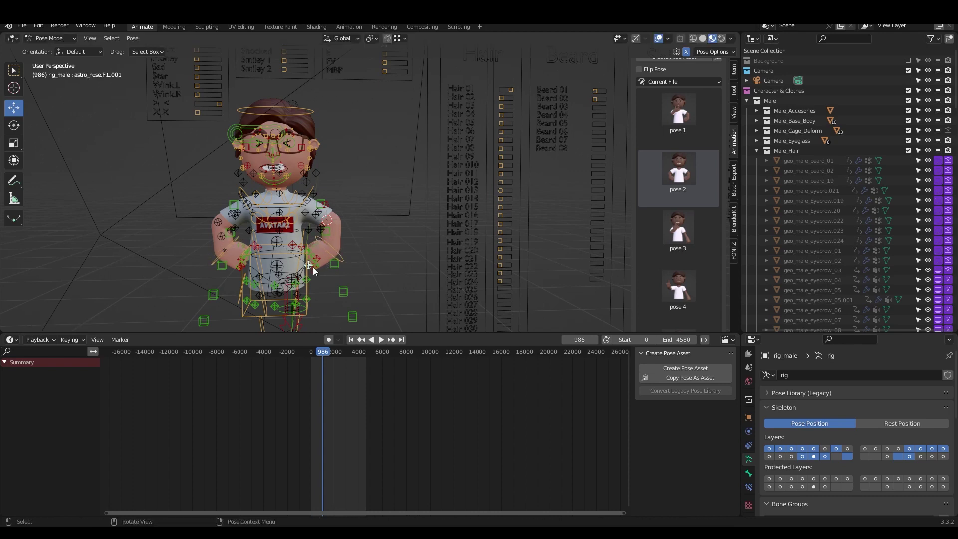
{"action": "scroll", "coordinate": [313, 270], "scroll_direction": "up", "scroll_amount": 2}
{"action": "scroll", "coordinate": [376, 235], "scroll_direction": "up", "scroll_amount": 2}
{"action": "middle_click_drag", "start_coordinate": [376, 235], "coordinate": [355, 226]}
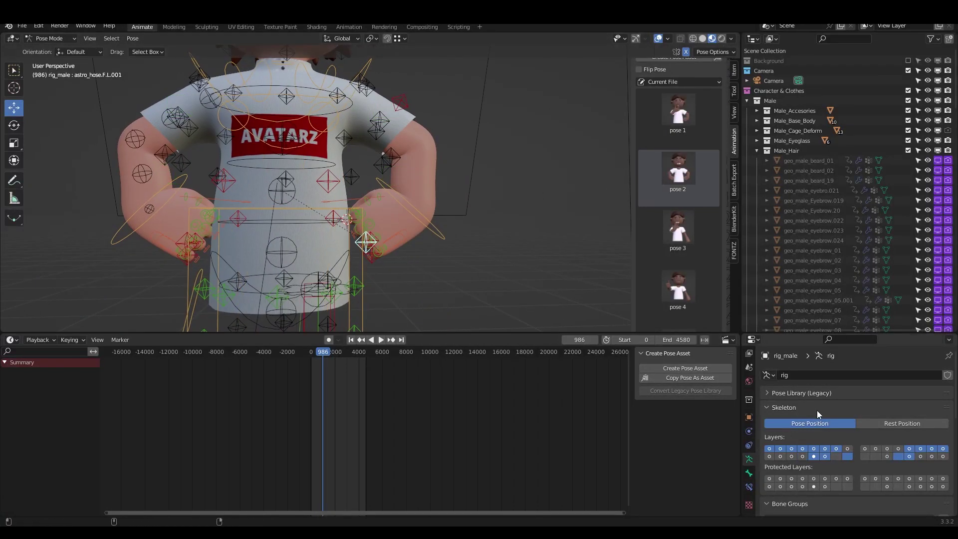
- Rotate the left hand IK control so both mirrored hands turn off the hips and point downward
{"action": "left_click", "coordinate": [382, 204]}
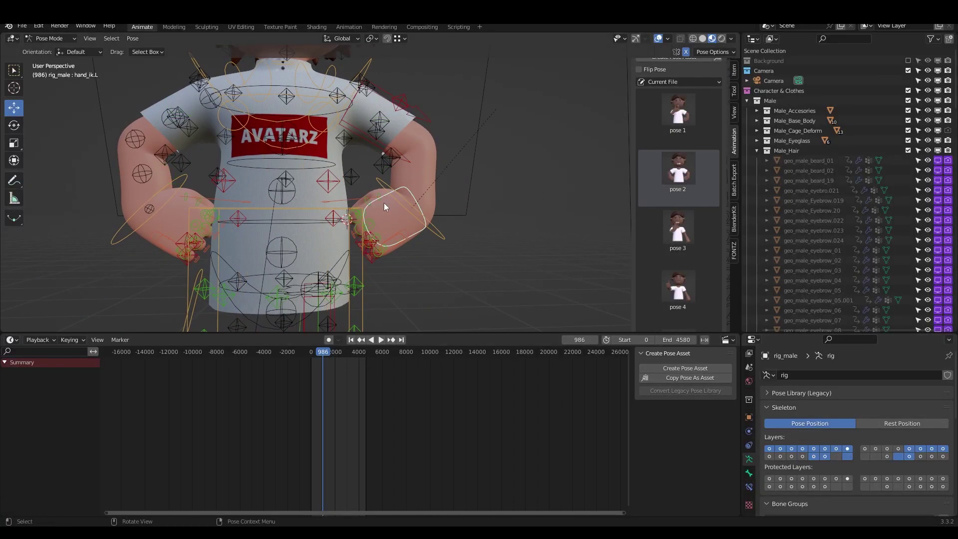
{"action": "scroll", "coordinate": [381, 203], "scroll_direction": "down", "scroll_amount": 2}
{"action": "key", "text": "r"}
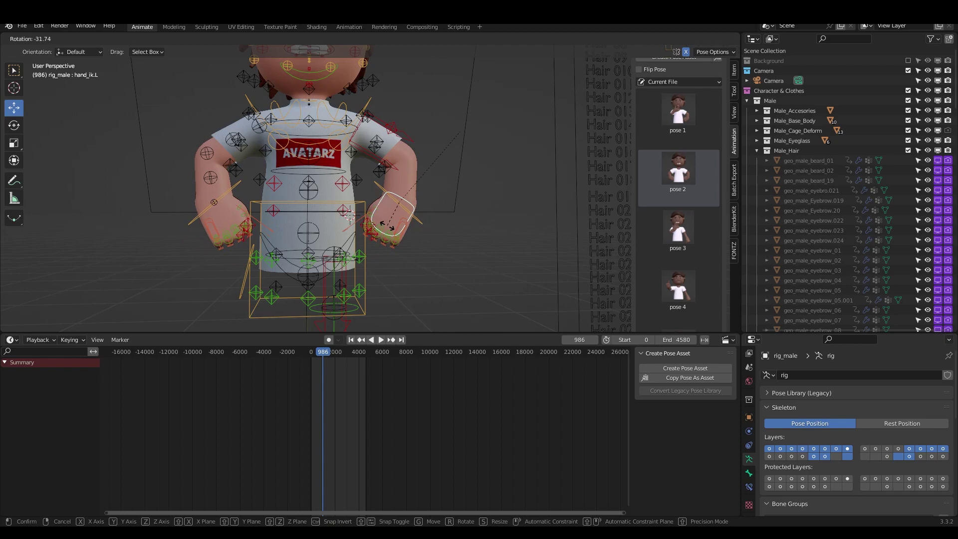
{"action": "left_click", "coordinate": [387, 226]}
{"action": "key", "text": "r"}
{"action": "left_click", "coordinate": [370, 209]}
{"action": "middle_click_drag", "start_coordinate": [367, 207], "coordinate": [353, 210], "text": "shift"}
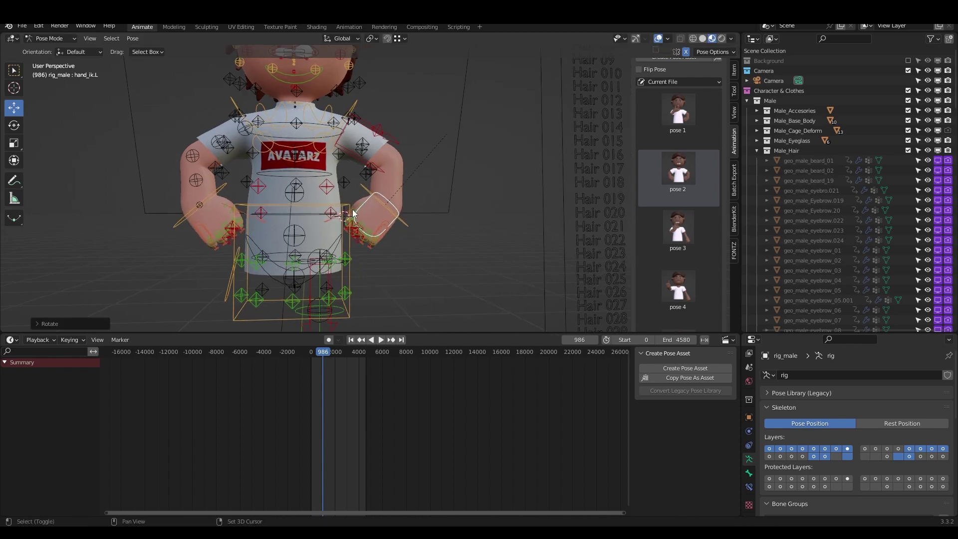
{"action": "key", "text": "r"}
{"action": "left_click", "coordinate": [371, 219]}
- Display the transform values of the selected left hand IK control
{"action": "scroll", "coordinate": [710, 141], "scroll_direction": "up", "scroll_amount": 2}
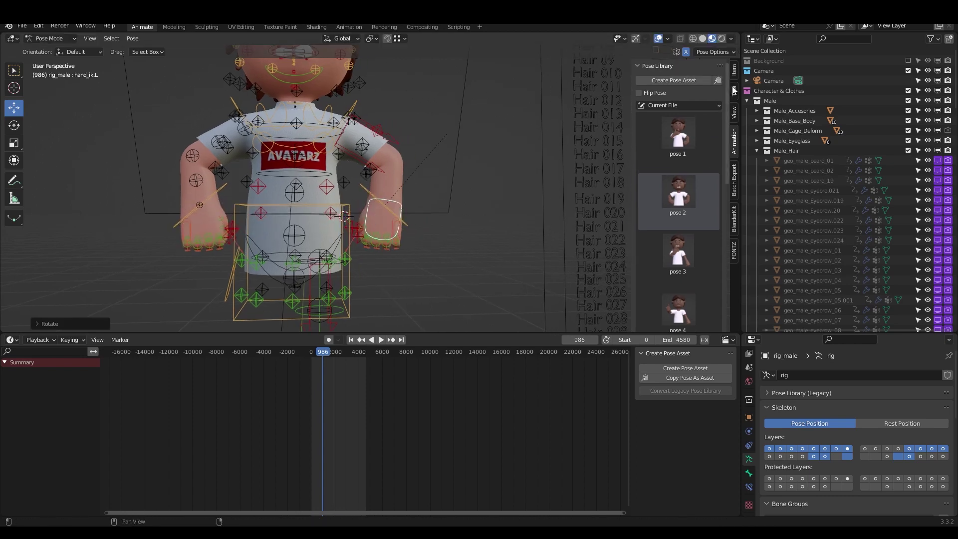
{"action": "left_click", "coordinate": [734, 71]}
{"action": "scroll", "coordinate": [424, 165], "scroll_direction": "down", "scroll_amount": 2}
{"action": "middle_click_drag", "start_coordinate": [420, 164], "coordinate": [414, 196], "text": "shift"}
{"action": "middle_click_drag", "start_coordinate": [338, 154], "coordinate": [335, 184]}
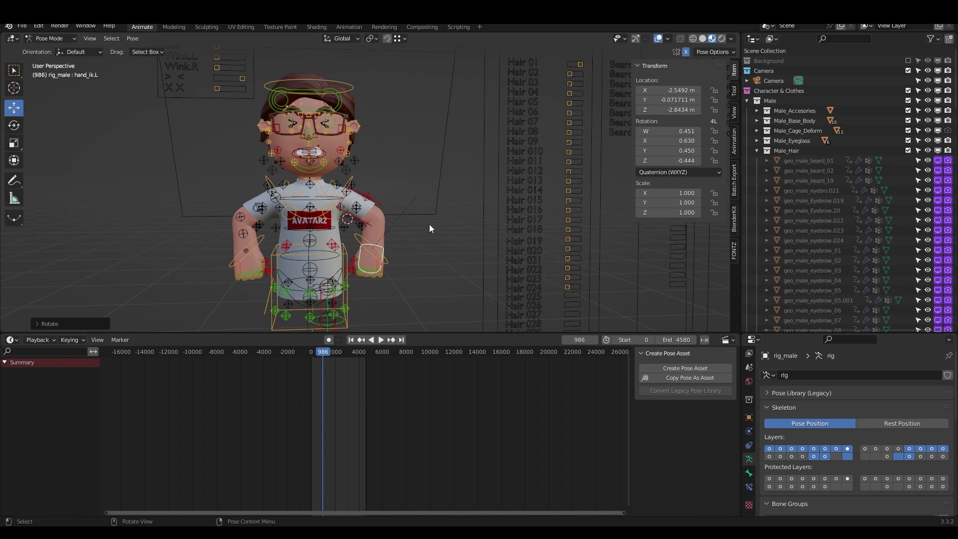
- Undo the last change, then move and rotate the left hand IK control until both mirrored arms stretch out sideways
{"action": "key", "text": "ctrl+z"}
{"action": "key", "text": "g"}
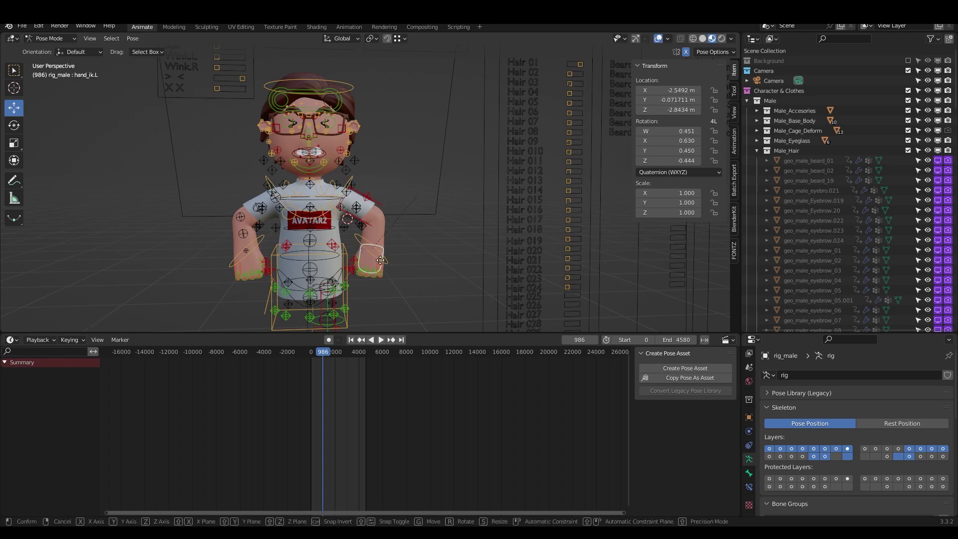
{"action": "left_click", "coordinate": [421, 245]}
{"action": "key", "text": "r"}
{"action": "left_click", "coordinate": [427, 223]}
{"action": "key", "text": "g"}
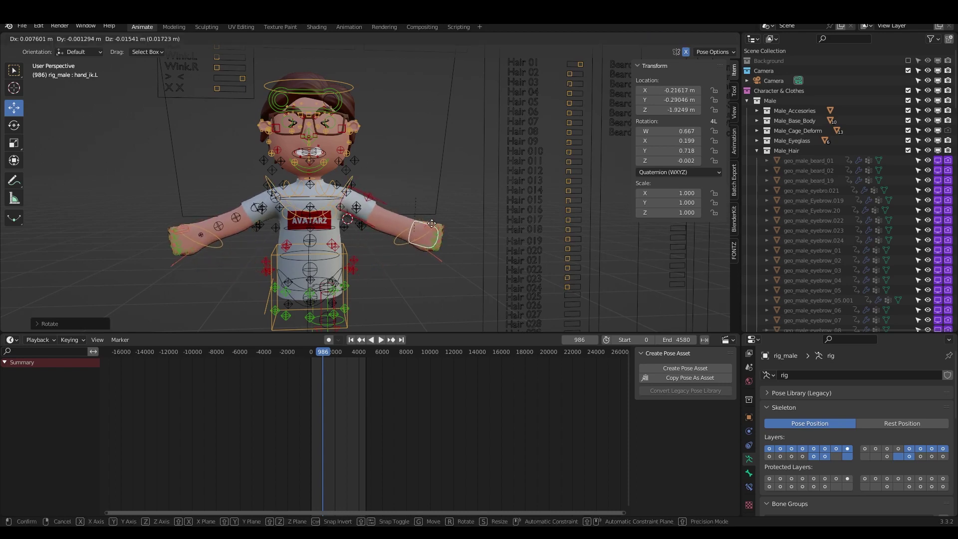
{"action": "left_click", "coordinate": [431, 223]}
- Move the left hand IK control back toward the body and rotate it so both arms hang slightly bent at the sides
{"action": "key", "text": "g"}
{"action": "left_click", "coordinate": [404, 225]}
{"action": "key", "text": "r"}
{"action": "left_click", "coordinate": [408, 215]}
{"action": "key", "text": "g"}
{"action": "left_click", "coordinate": [406, 214]}
{"action": "middle_click_drag", "start_coordinate": [402, 218], "coordinate": [360, 234]}
{"action": "scroll", "coordinate": [361, 235], "scroll_direction": "down", "scroll_amount": 1}
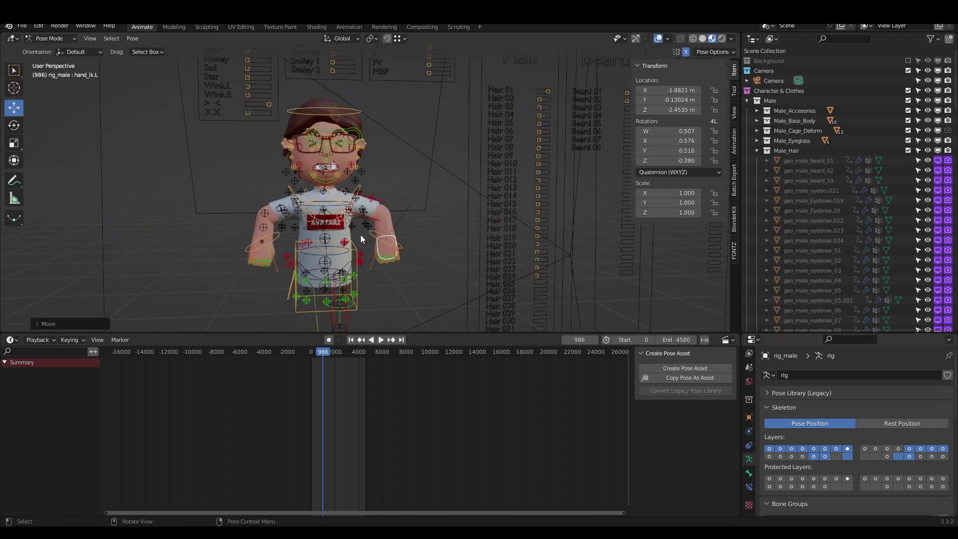
- Switch to Object Mode and select the tilted area light, then the horizontal area light overhead
{"action": "scroll", "coordinate": [360, 235], "scroll_direction": "down", "scroll_amount": 5}
{"action": "left_click", "coordinate": [50, 38]}
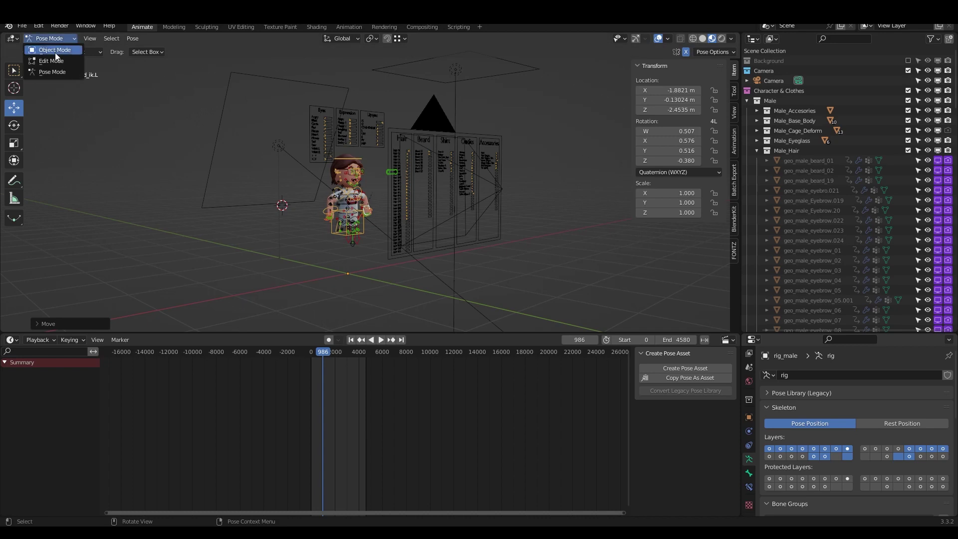
{"action": "left_click", "coordinate": [55, 50]}
{"action": "left_click", "coordinate": [286, 80]}
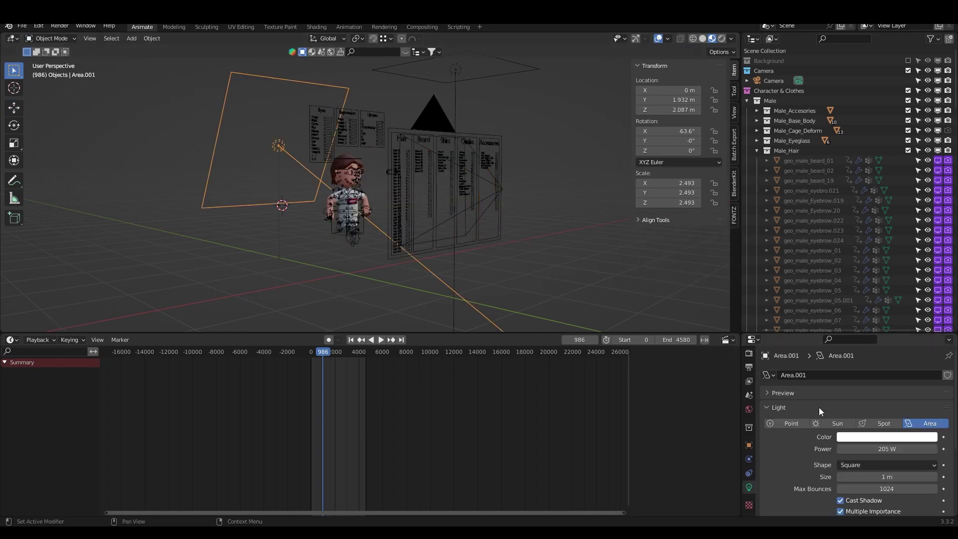
{"action": "left_click", "coordinate": [454, 74]}
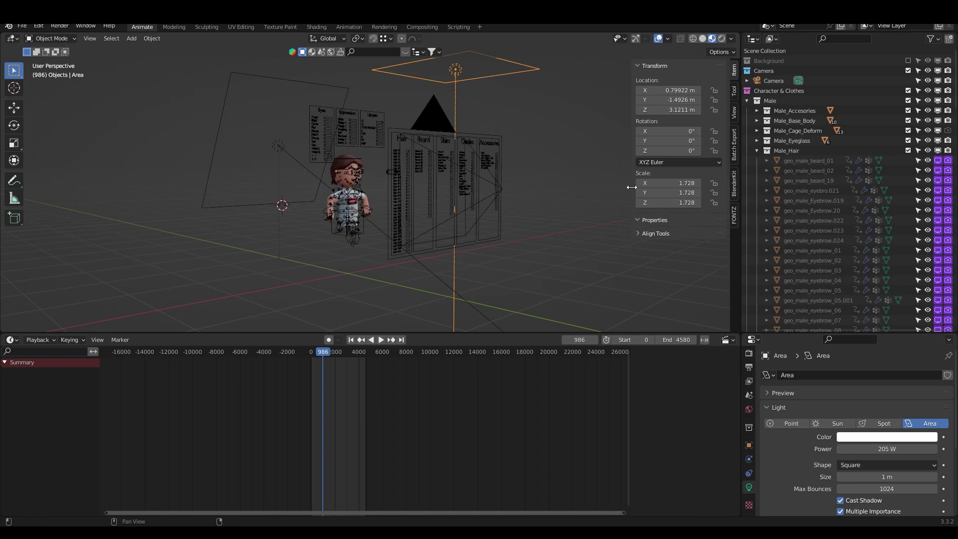
- Try moving the overhead area light and undo the move
{"action": "middle_click_drag", "start_coordinate": [549, 186], "coordinate": [447, 207]}
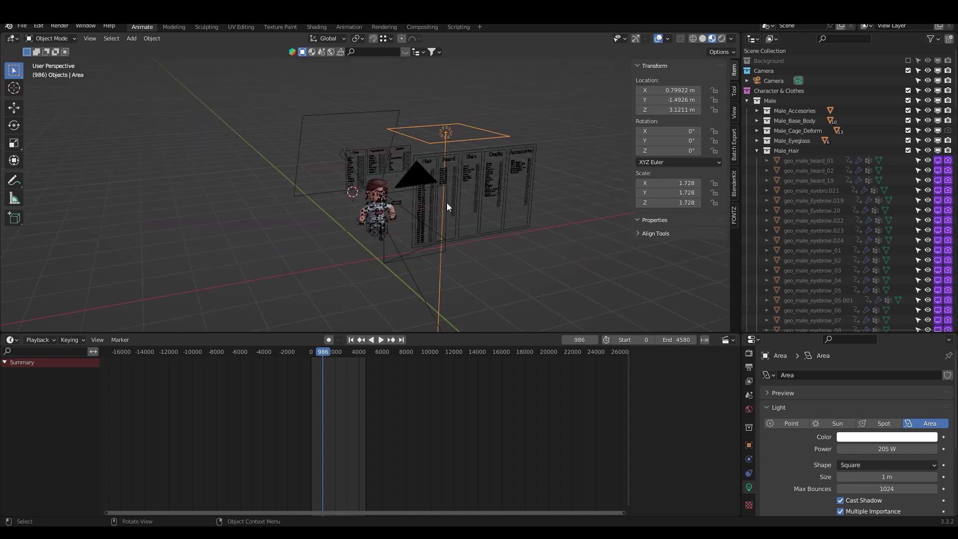
{"action": "key", "text": "g"}
{"action": "left_click", "coordinate": [433, 198]}
{"action": "key", "text": "ctrl+z"}
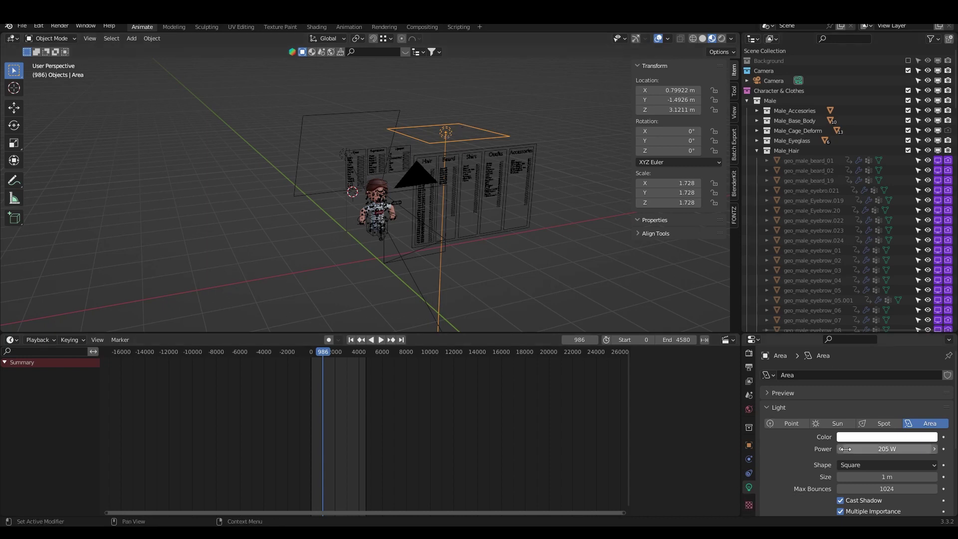
- Set the overhead area light's color to a medium blue and preview the character in Rendered shading
{"action": "left_click", "coordinate": [874, 439]}
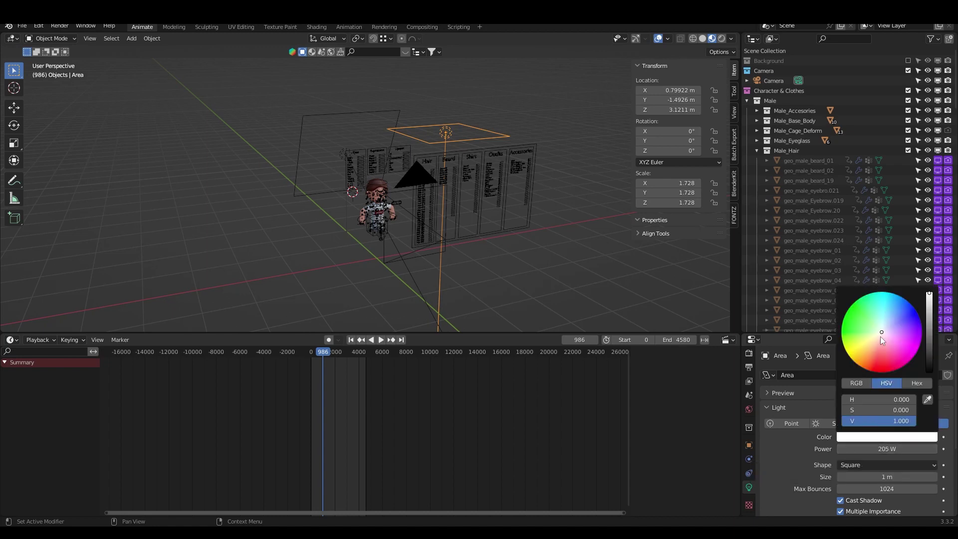
{"action": "left_click_drag", "start_coordinate": [886, 316], "coordinate": [858, 328]}
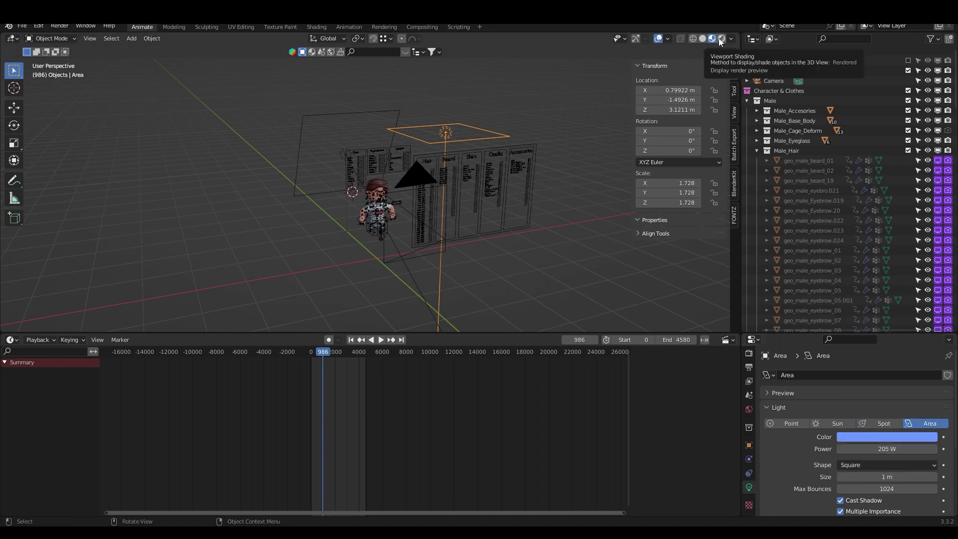
{"action": "key", "text": "z"}
{"action": "scroll", "coordinate": [544, 205], "scroll_direction": "up", "scroll_amount": 3}
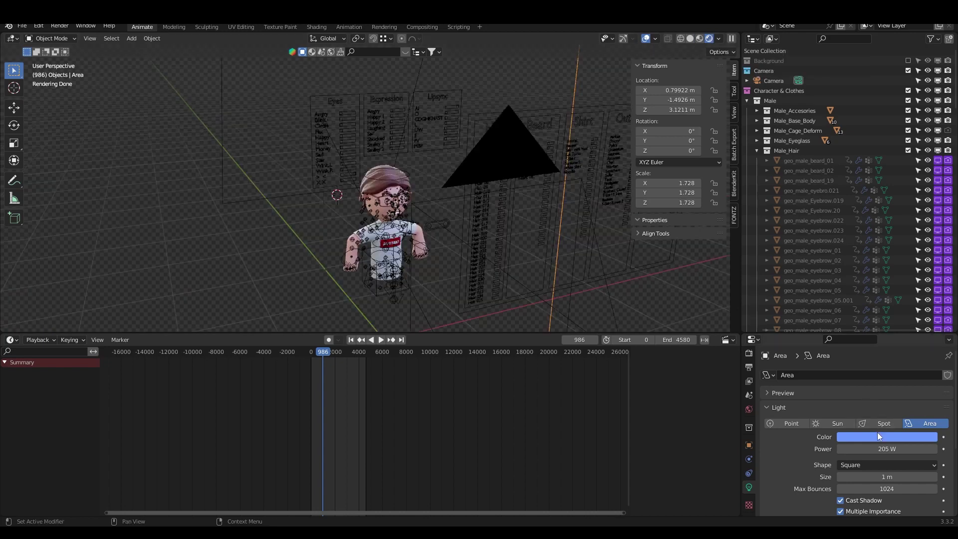
- Change the overhead area light's color to a bright, saturated yellow and check it on the avatar up close
{"action": "left_click", "coordinate": [877, 434]}
{"action": "left_click_drag", "start_coordinate": [901, 333], "coordinate": [873, 299]}
{"action": "left_click_drag", "start_coordinate": [874, 399], "coordinate": [857, 399]}
{"action": "scroll", "coordinate": [409, 251], "scroll_direction": "up", "scroll_amount": 3}
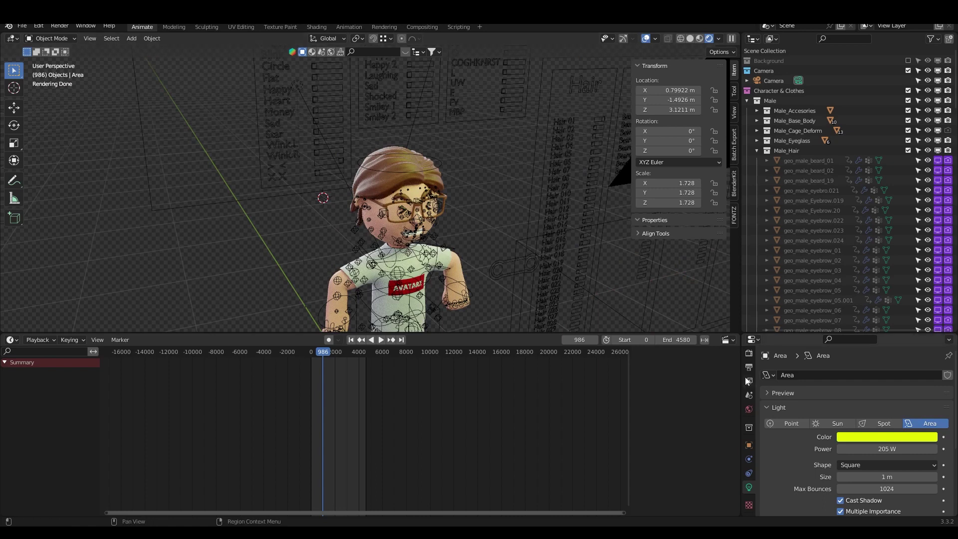
- Open the scene's render settings
{"action": "scroll", "coordinate": [747, 378], "scroll_direction": "up", "scroll_amount": 2}
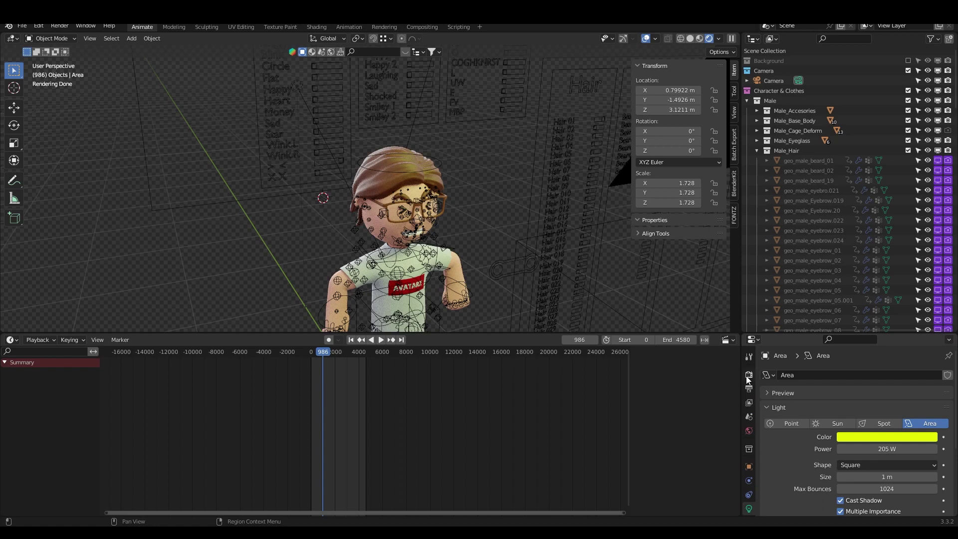
{"action": "left_click", "coordinate": [748, 375]}
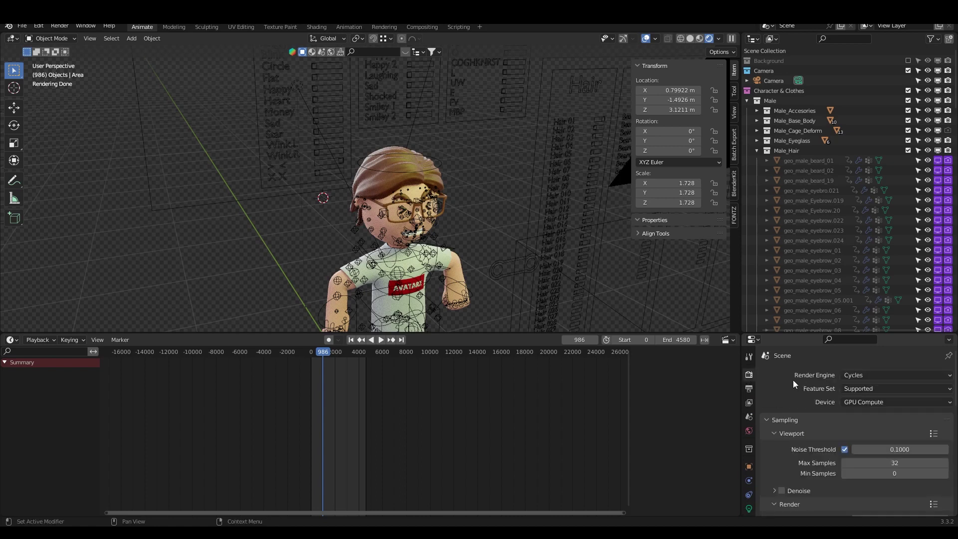